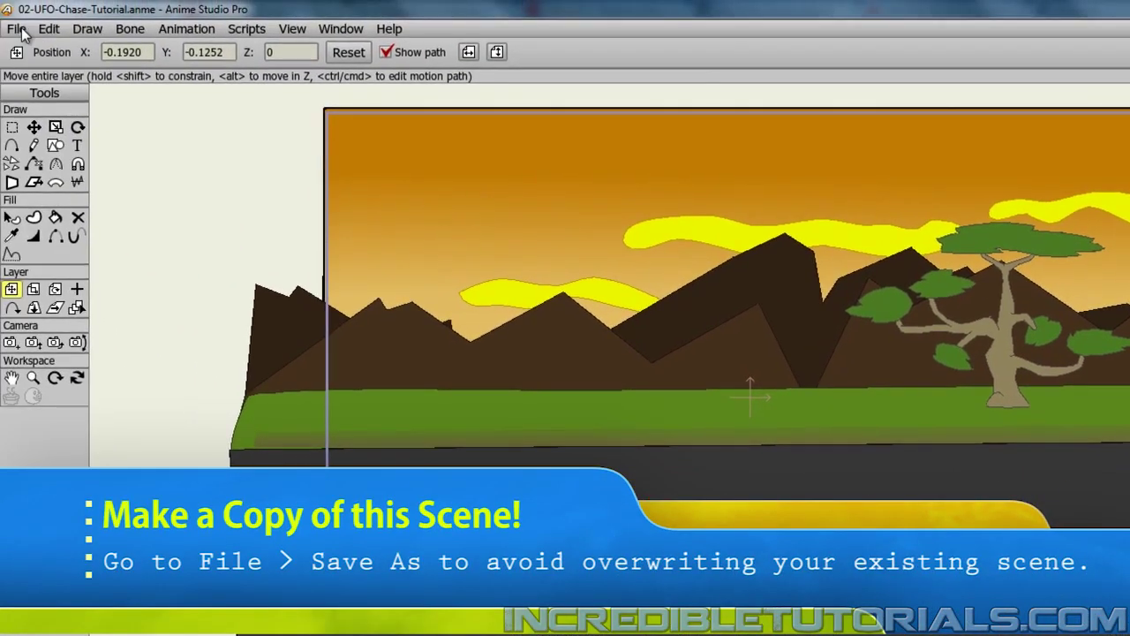
Step: Save the scene as a separate copy named 02-UFO-Chase-Tutorial.anme
click(18, 28)
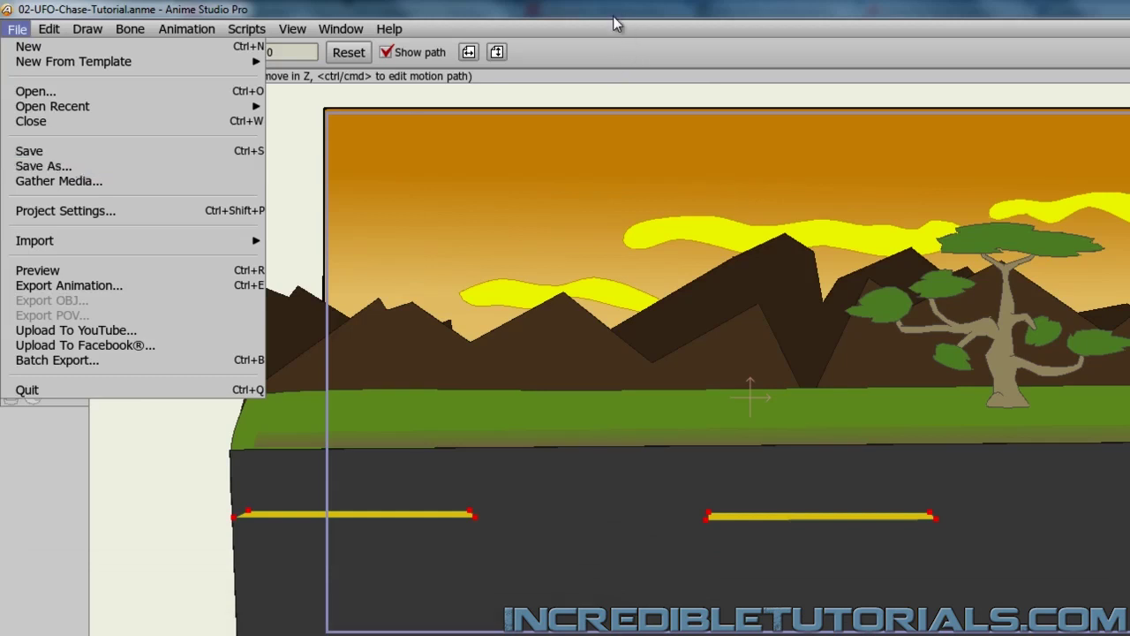
click(642, 99)
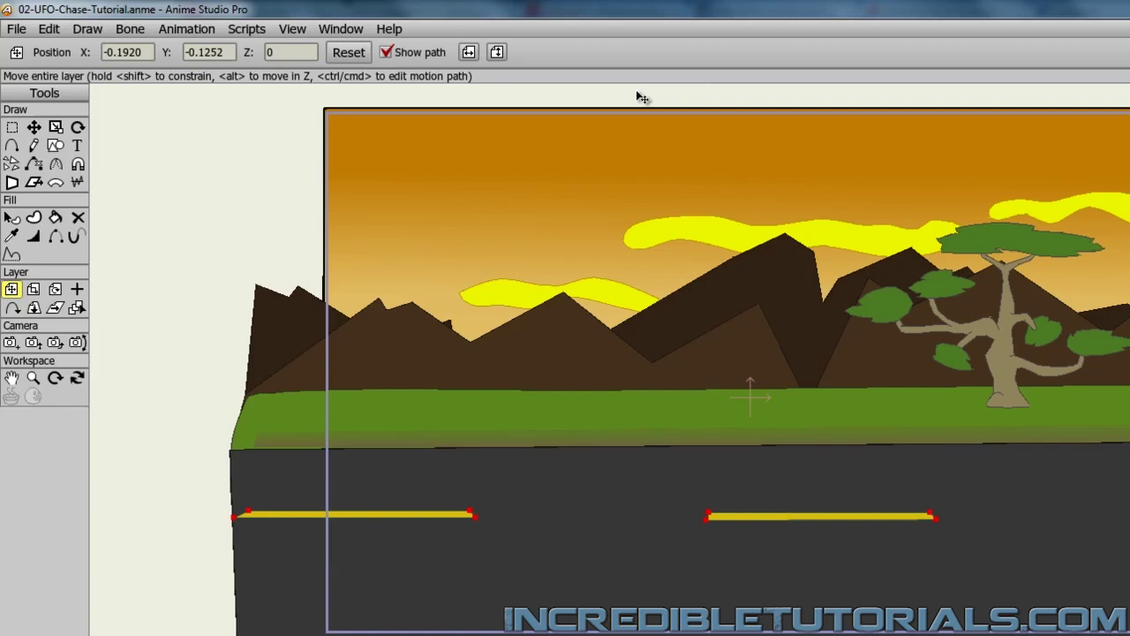
Step: Import the Van Side object from the VanAngle prop file in Lesson 4's Files folder
click(17, 30)
mouse_move(56, 237)
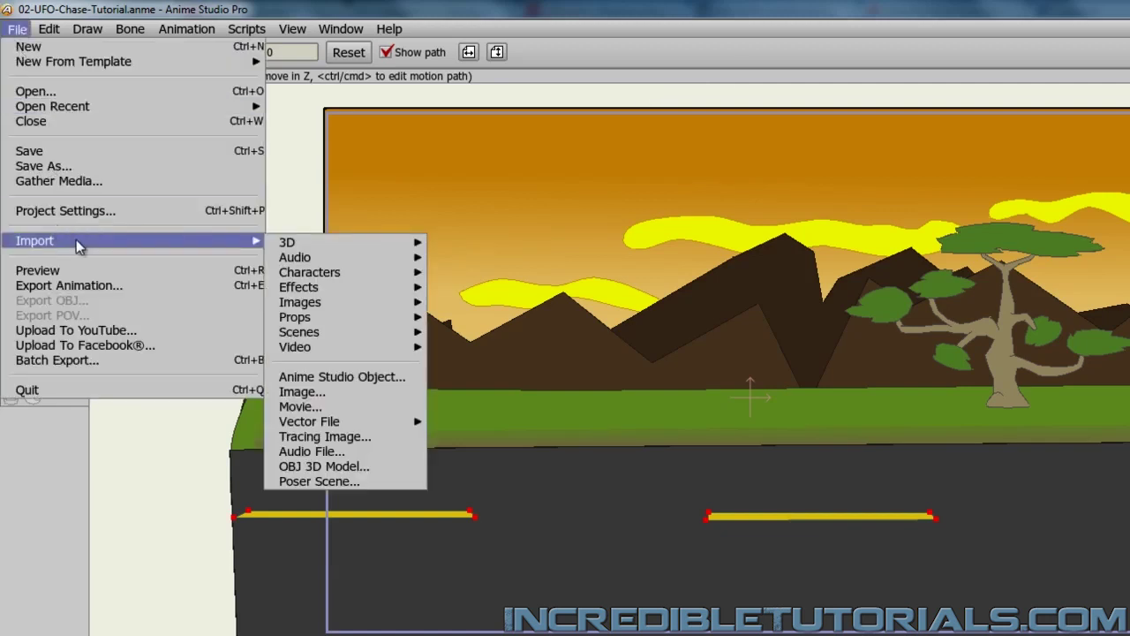
mouse_move(291, 254)
click(348, 375)
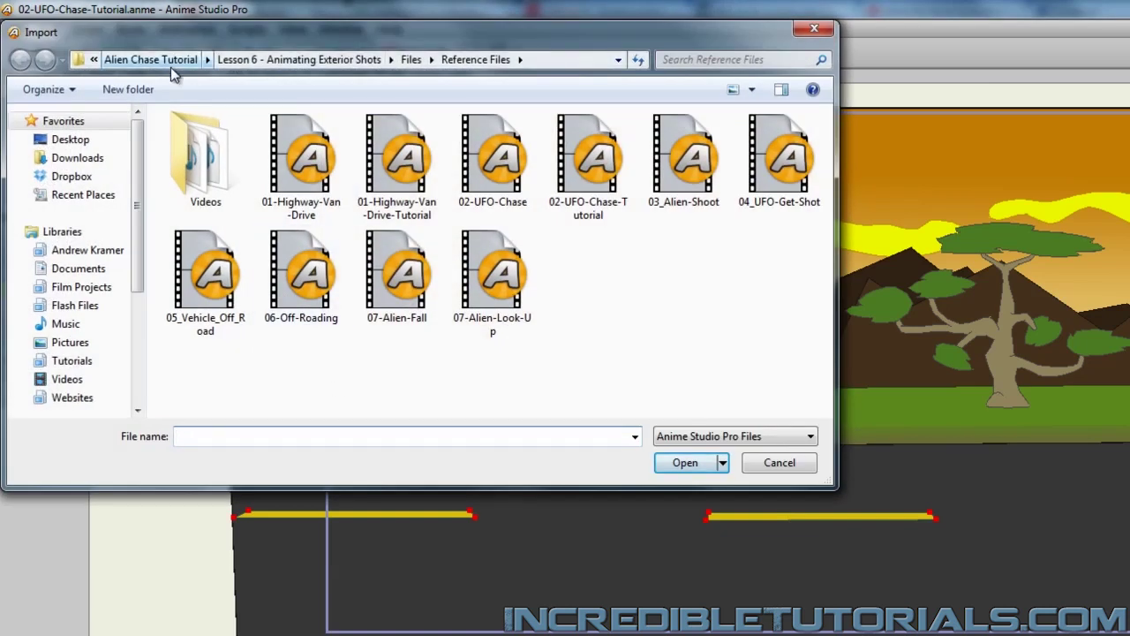
click(170, 66)
double_click(232, 213)
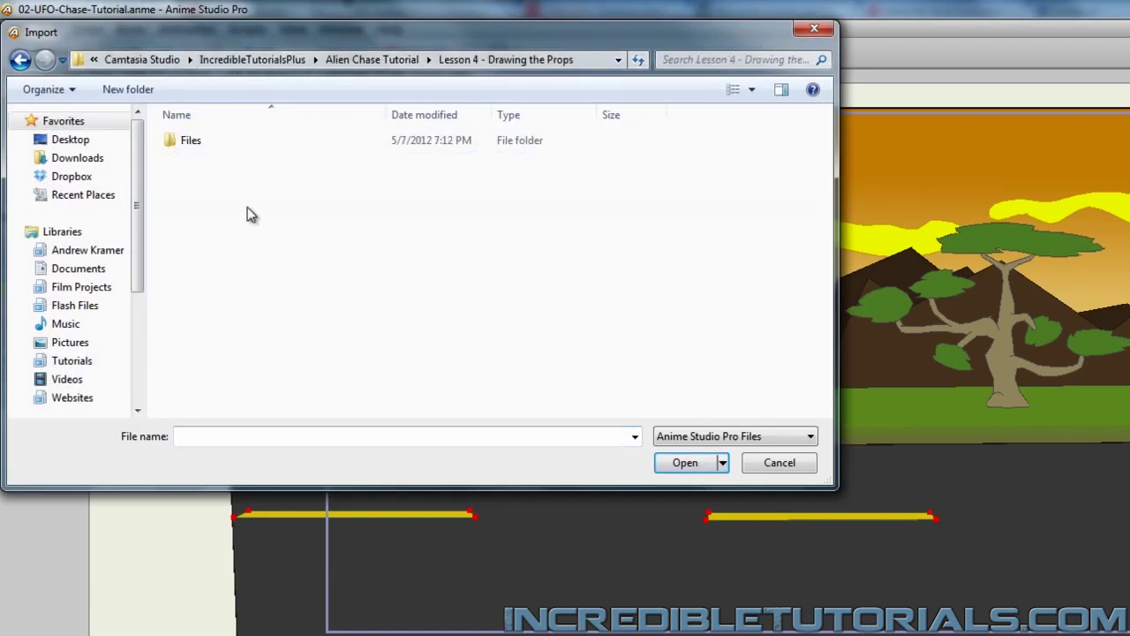
double_click(202, 140)
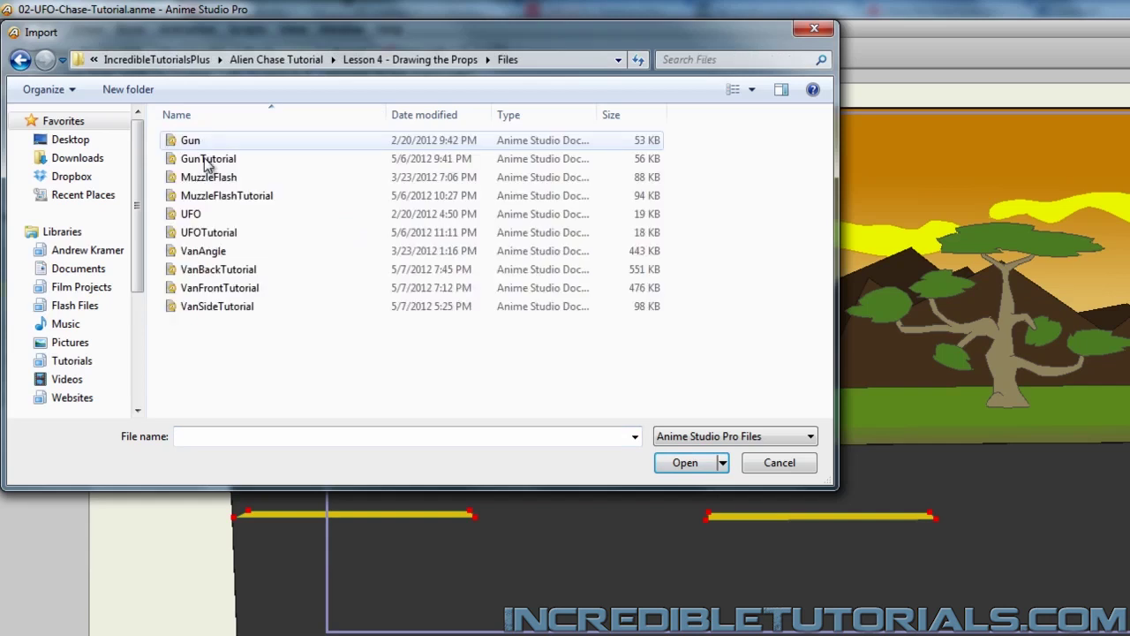
double_click(205, 251)
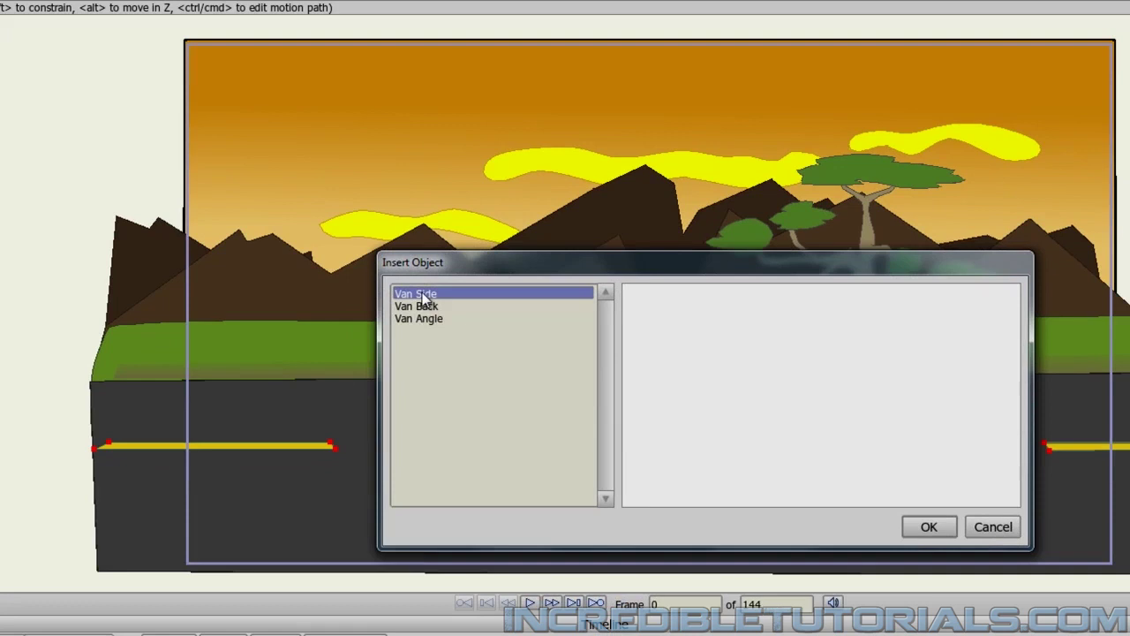
click(925, 528)
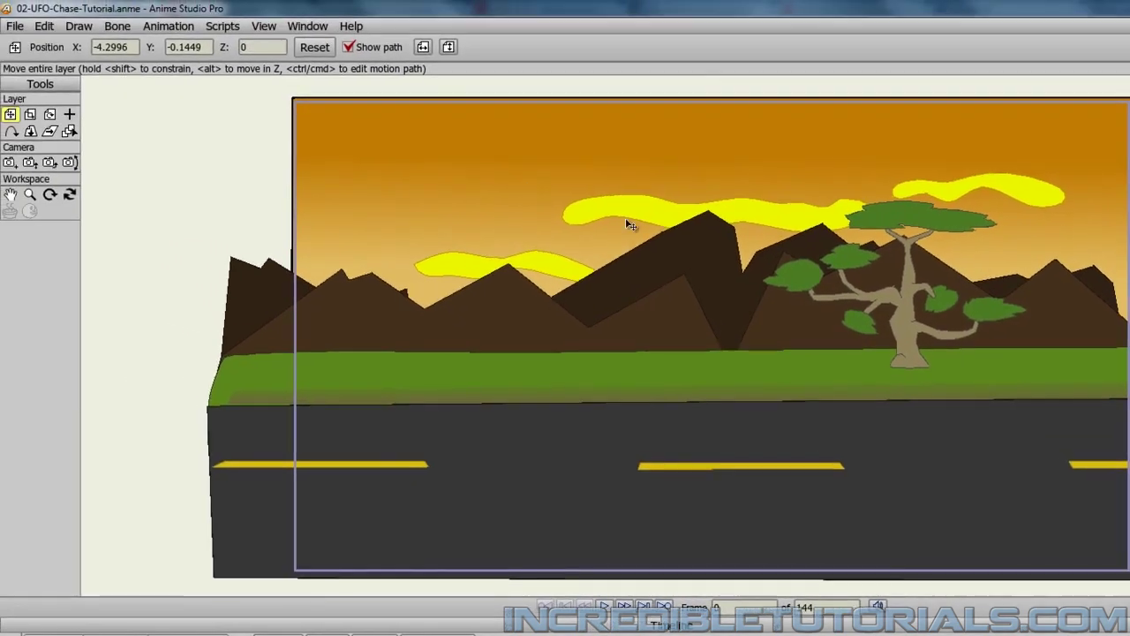
Step: Import the UFO prop file as an Anime Studio object
click(16, 26)
mouse_move(98, 216)
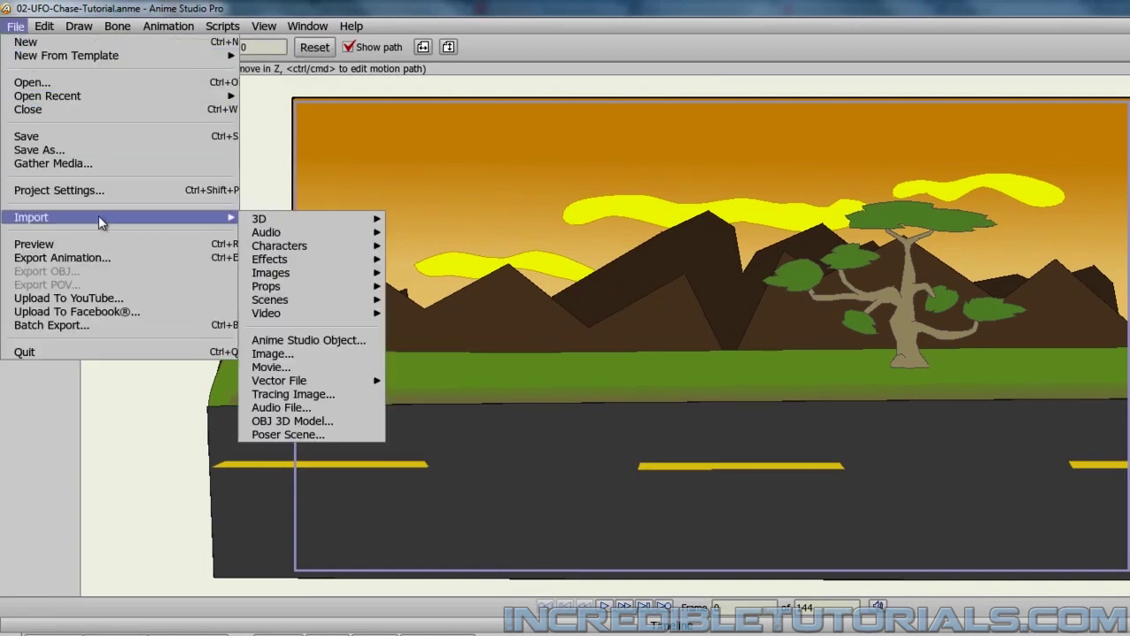
click(295, 340)
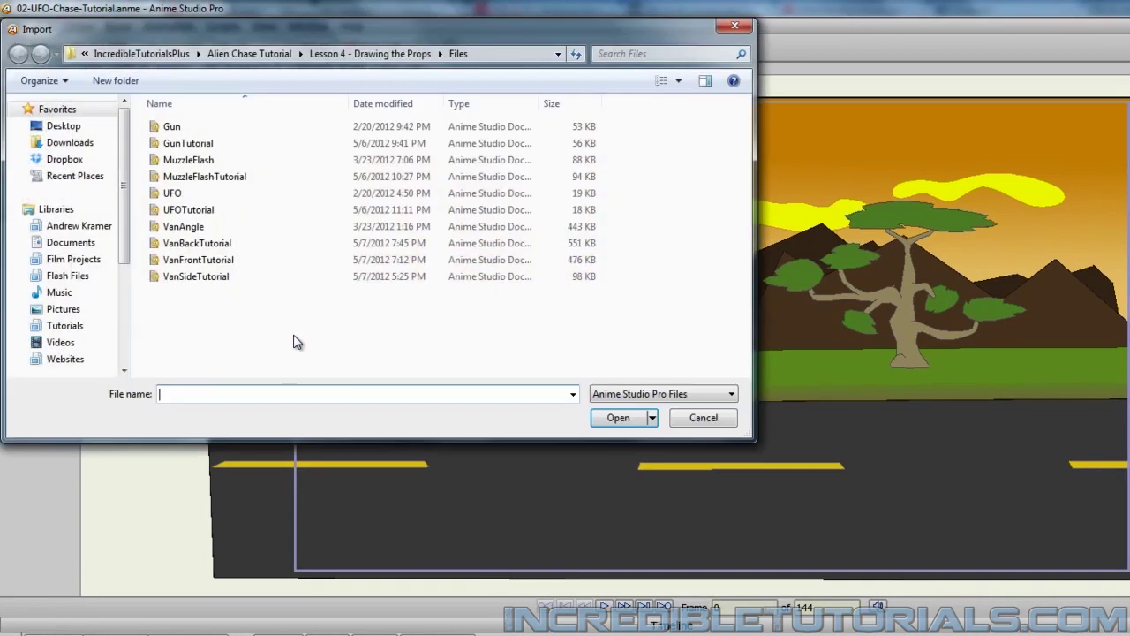
double_click(183, 194)
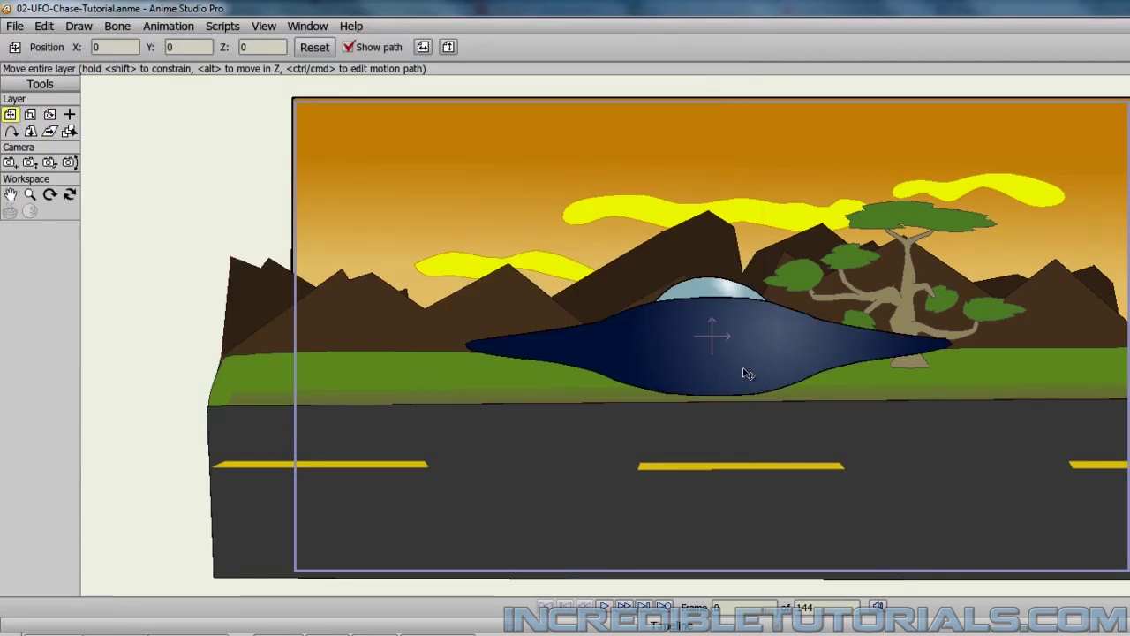
Step: Move the van right toward the road and position the UFO hovering just above it, off-stage left
click(712, 335)
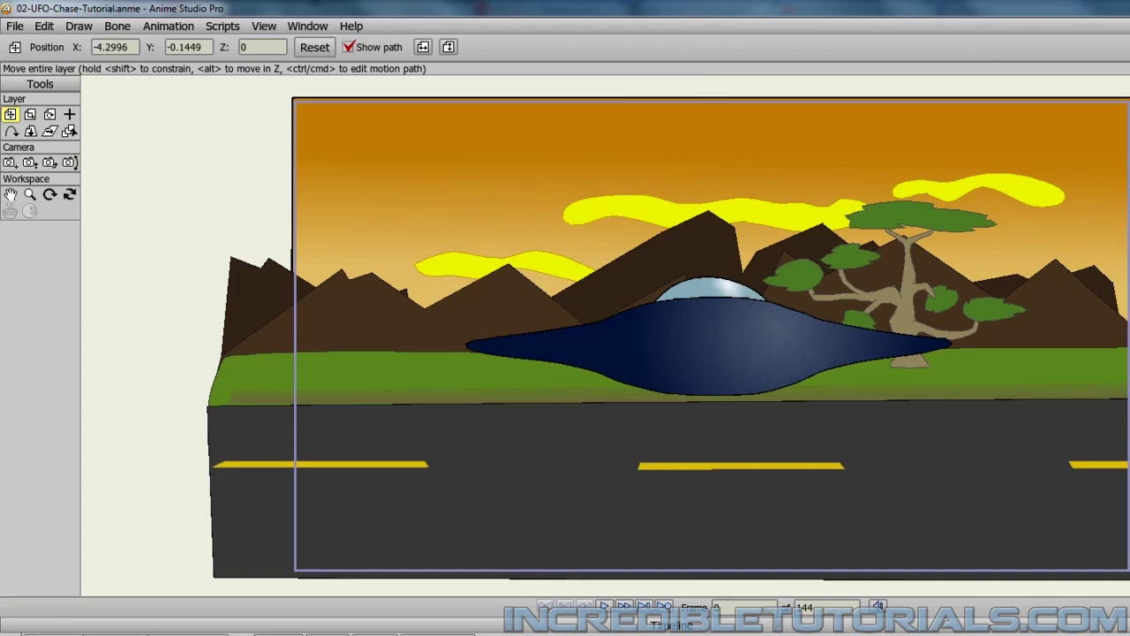
click(712, 336)
click(712, 336)
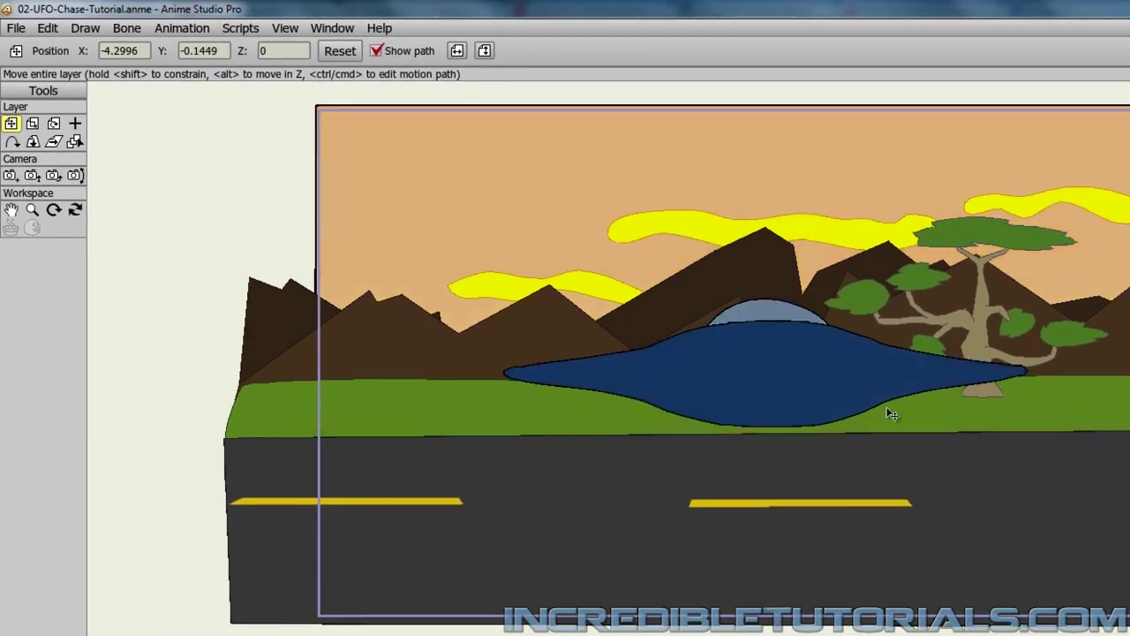
click(711, 411)
scroll(712, 410, down, 3)
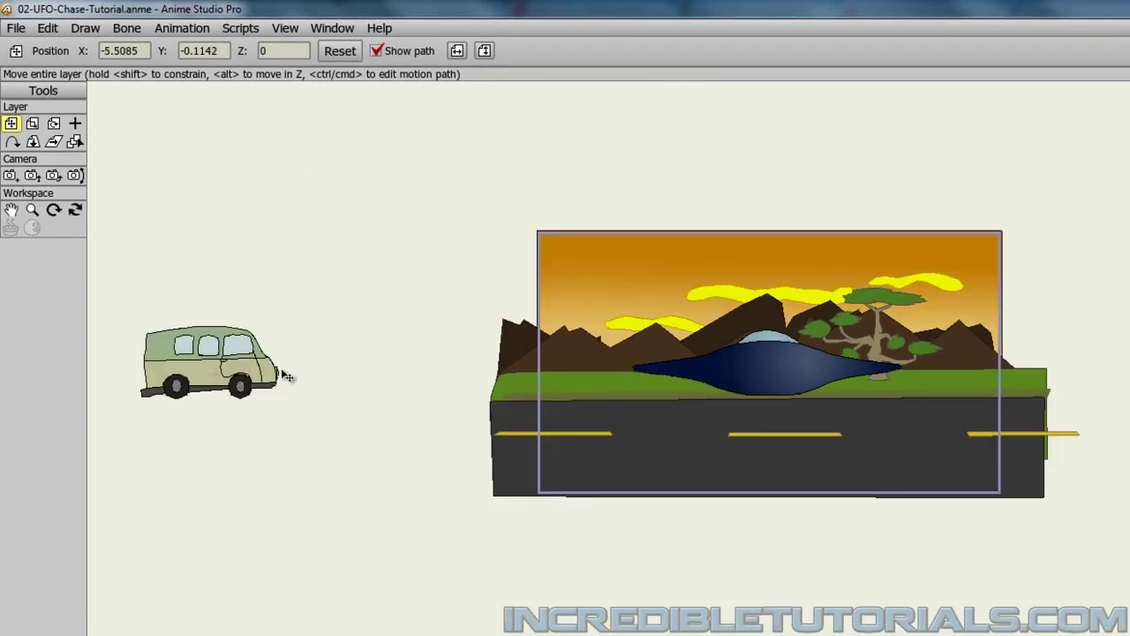
drag(289, 377, 462, 455)
click(822, 389)
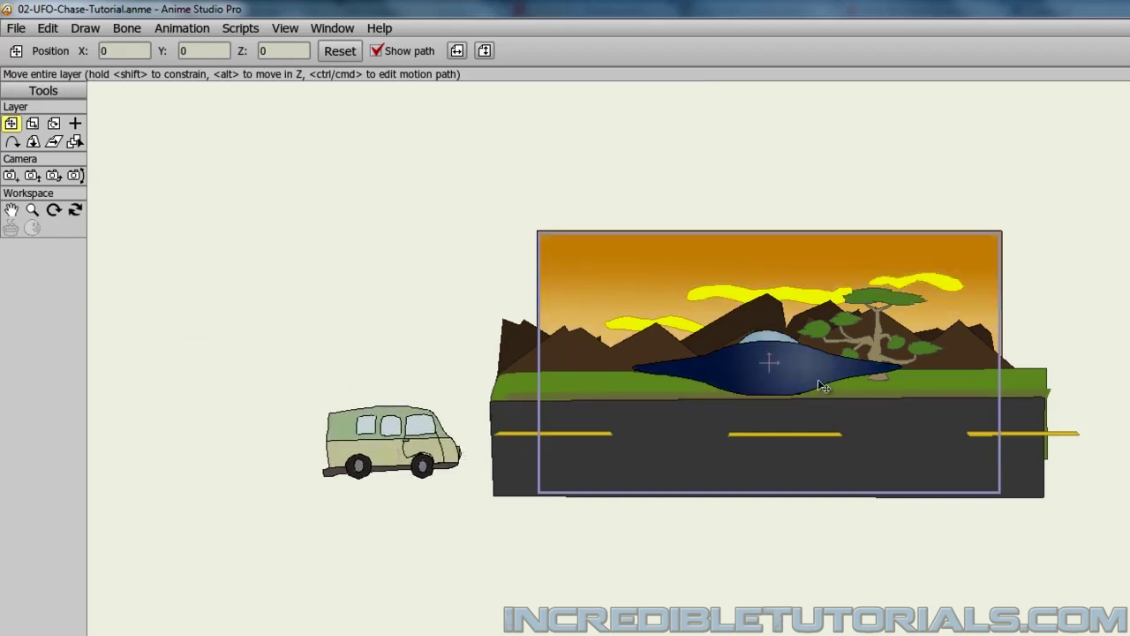
drag(822, 389, 441, 336)
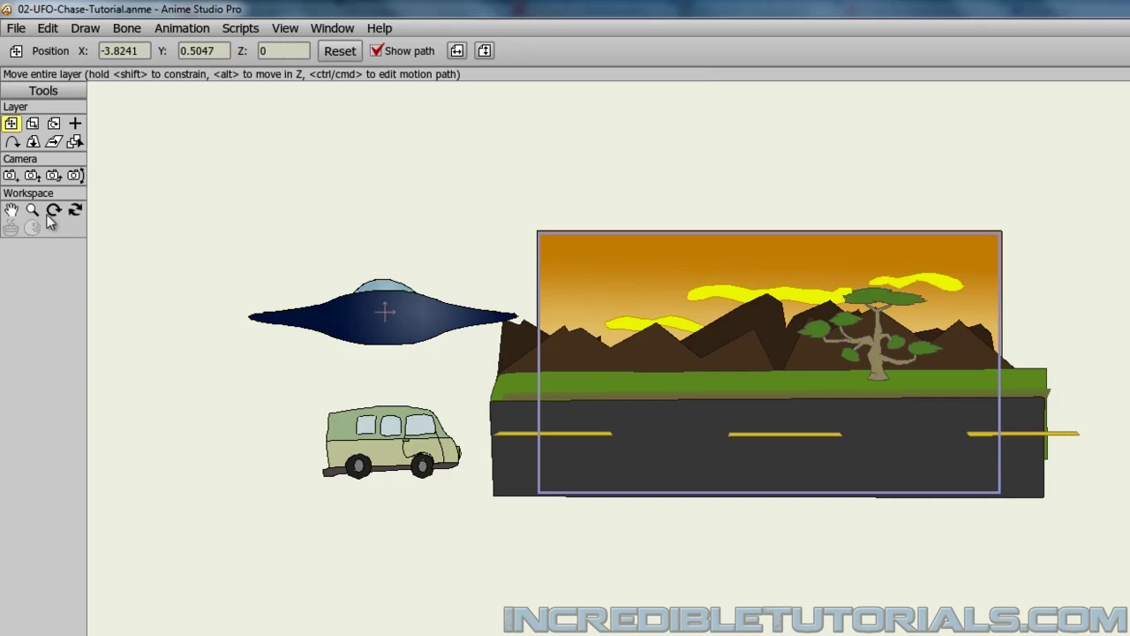
Step: Scale the UFO to about twice its size and enlarge the van to 0.7853 beneath it
click(33, 125)
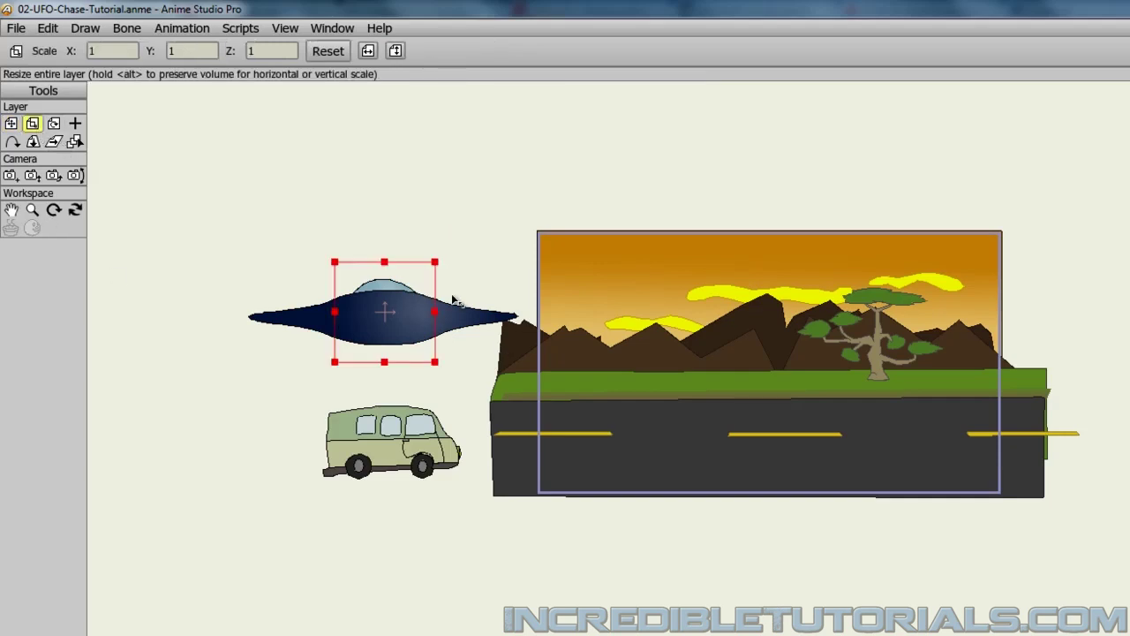
drag(434, 263, 518, 232)
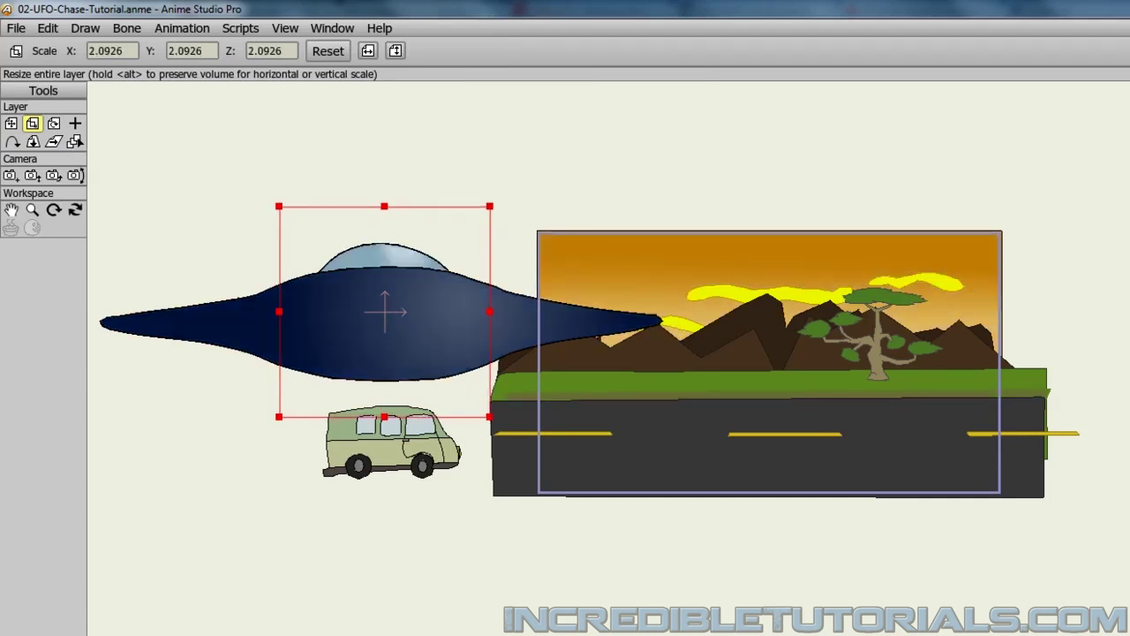
click(393, 441)
drag(427, 426, 456, 420)
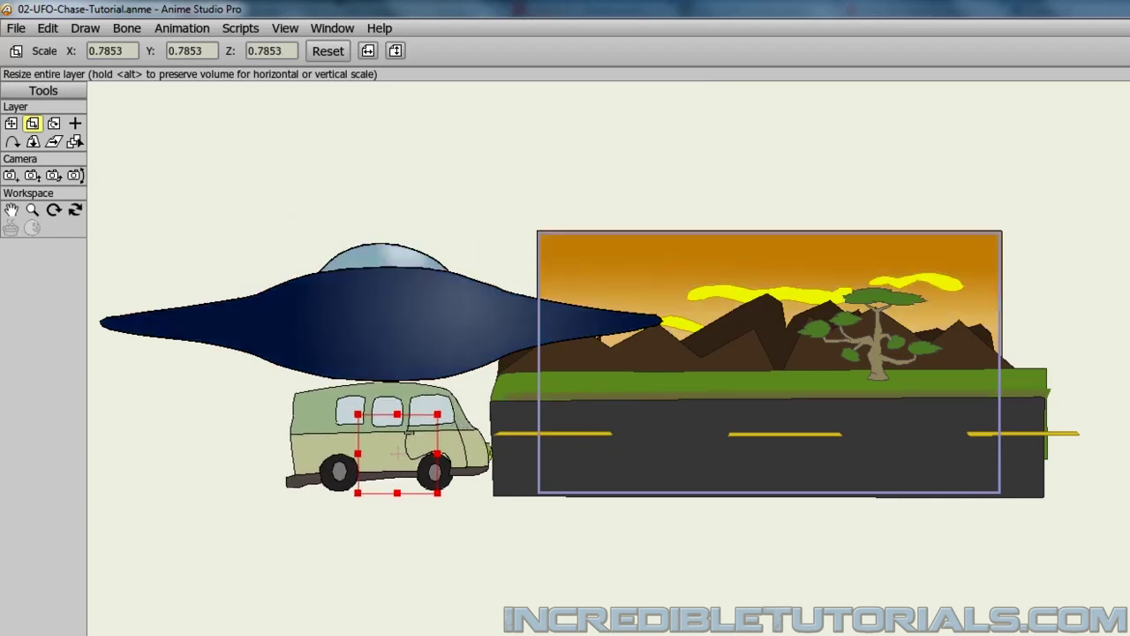
click(11, 123)
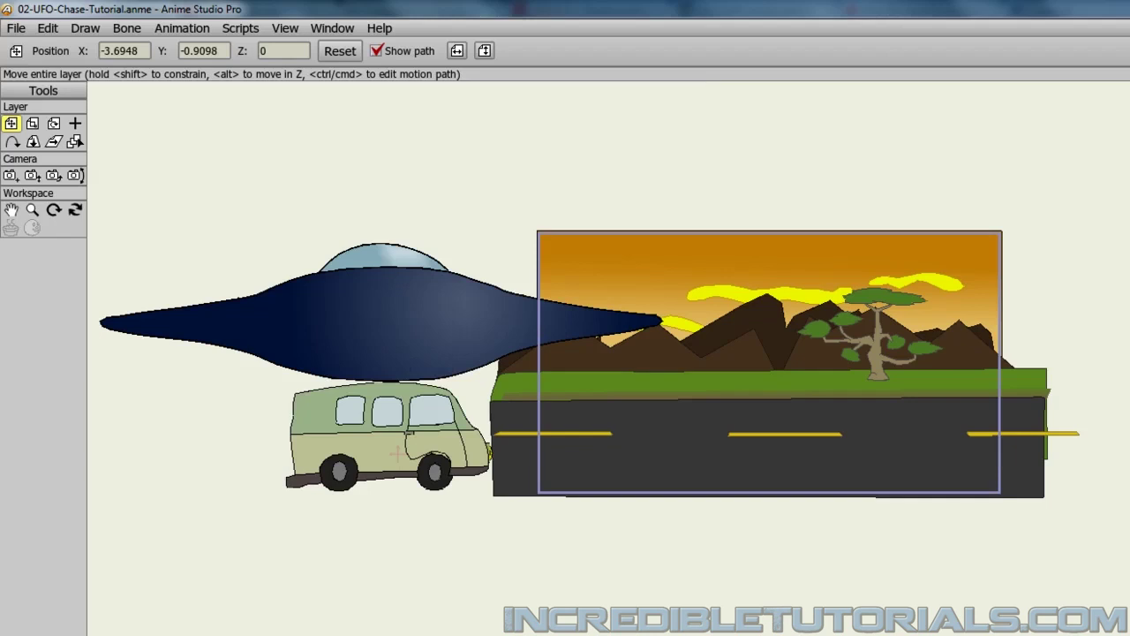
Step: Move the van into the camera frame, then add a vector layer named Shadow inside the UFO folder
click(384, 312)
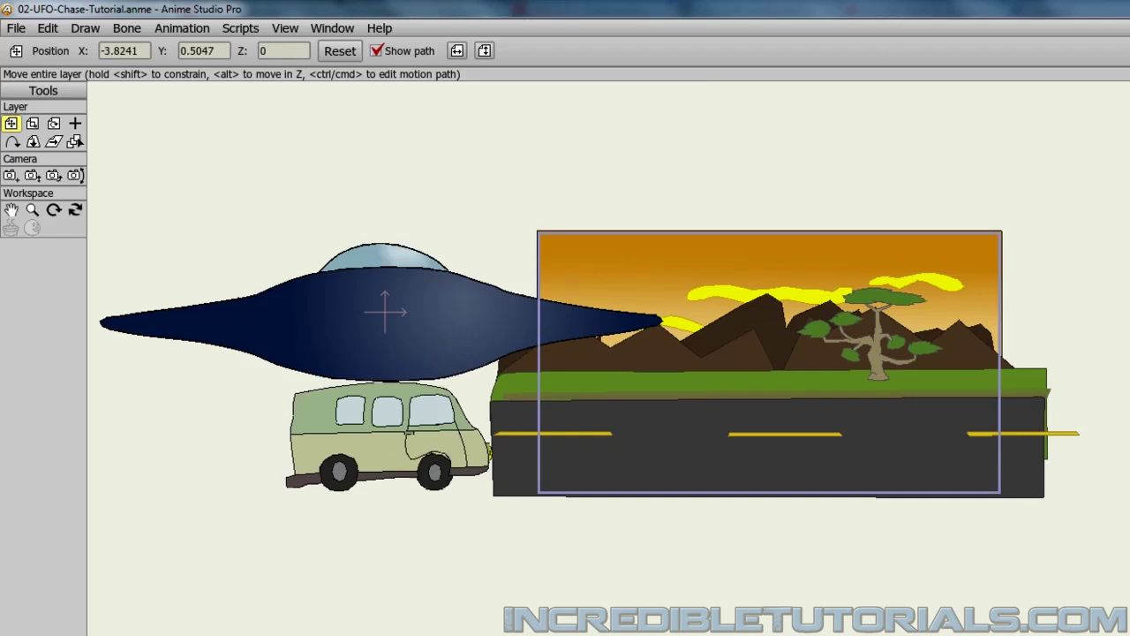
drag(457, 468, 723, 466)
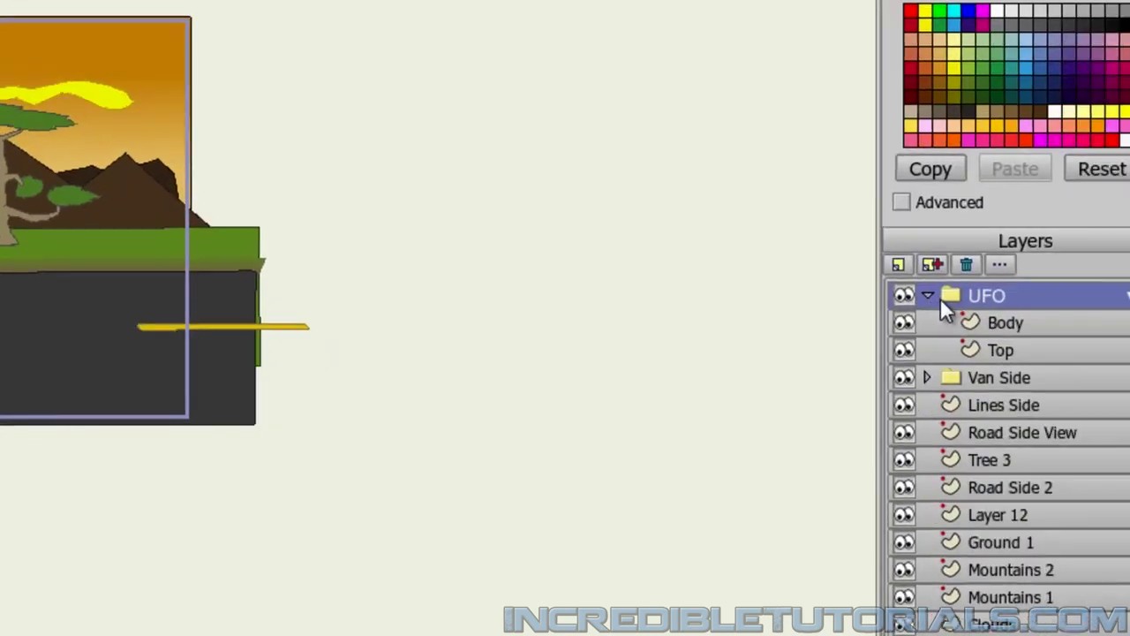
click(850, 256)
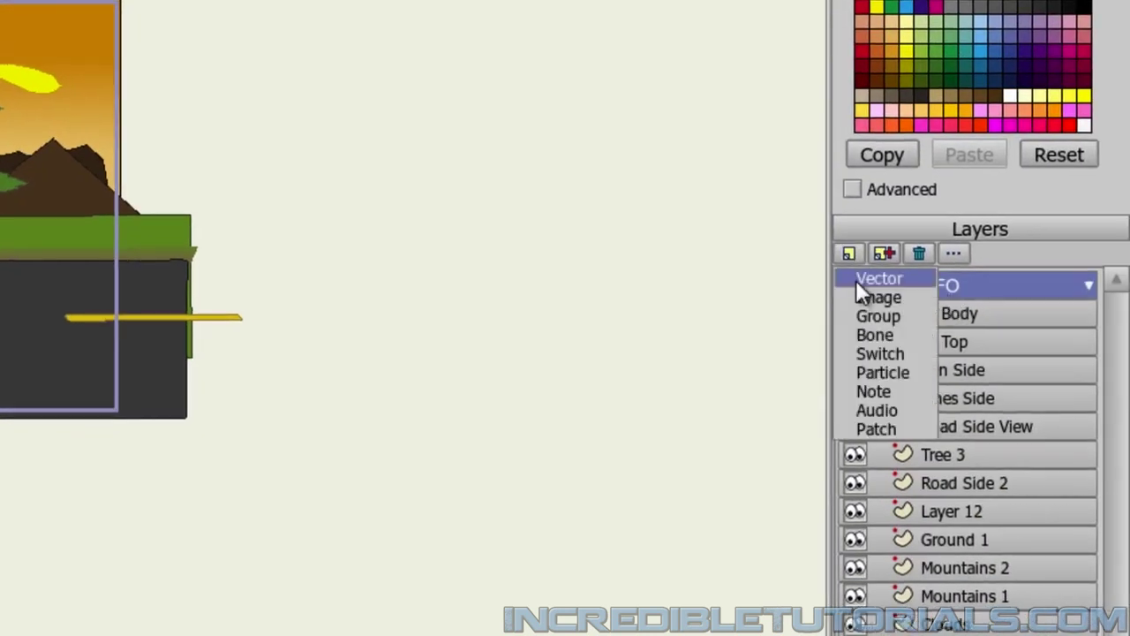
click(856, 277)
text(Sh)
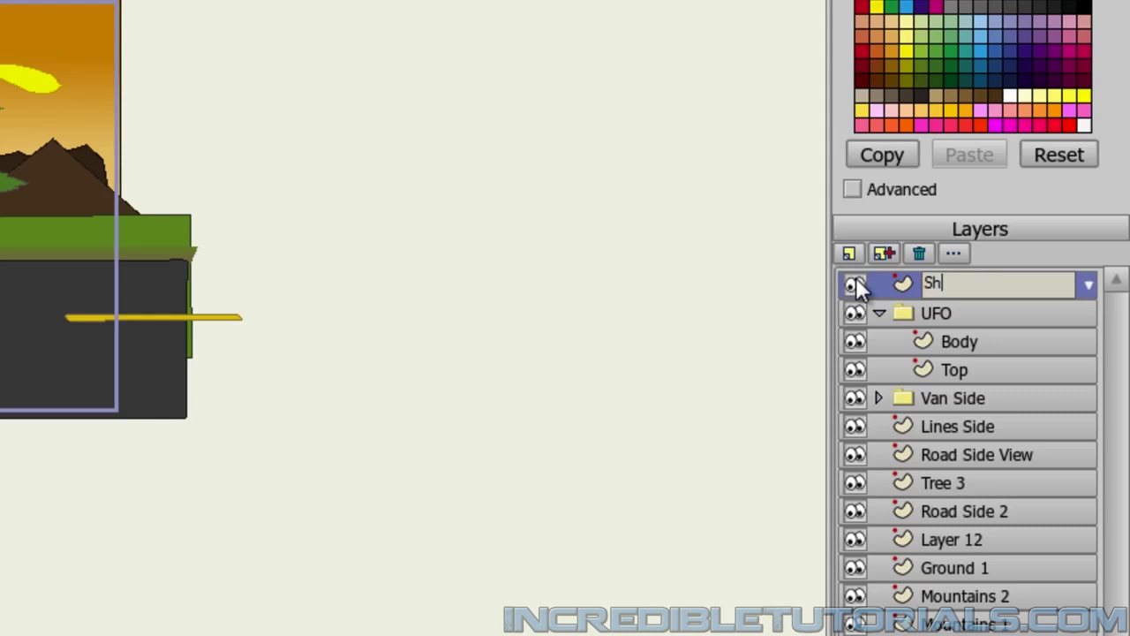
text(adow)
key(Return)
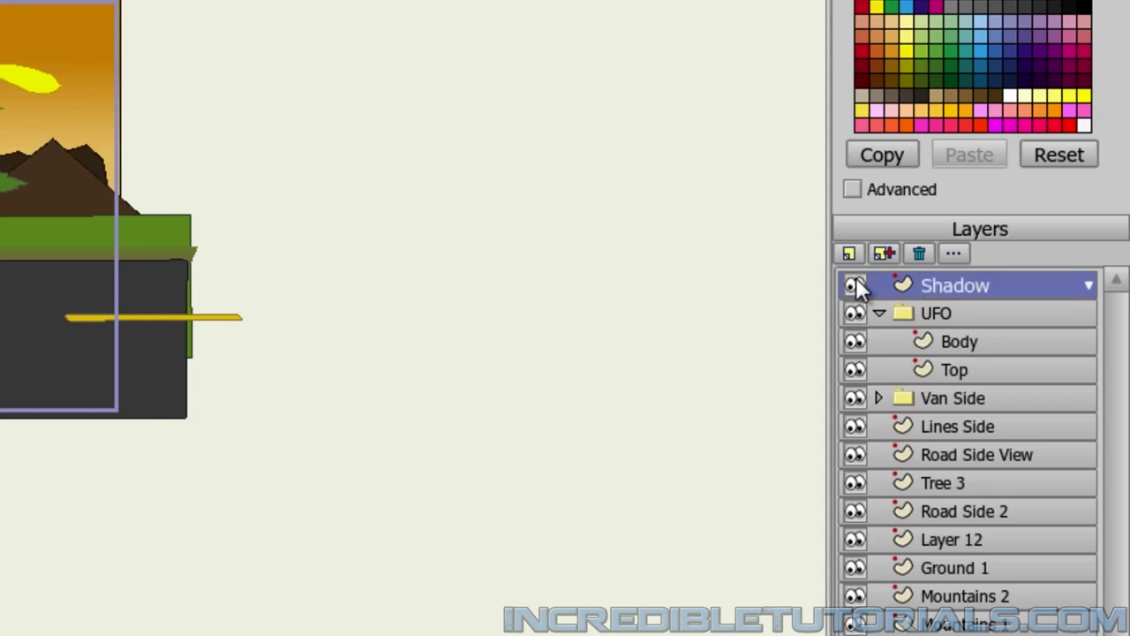
drag(963, 284, 971, 375)
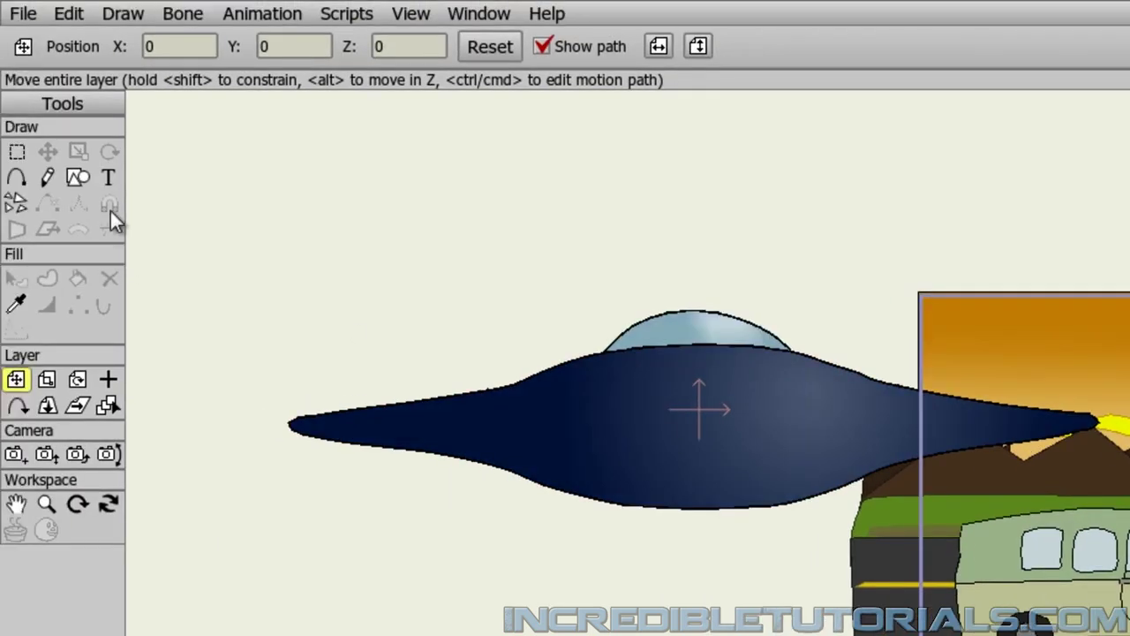
Step: Pick the oval shape tool and set both fill and stroke colours to black (000000)
click(77, 177)
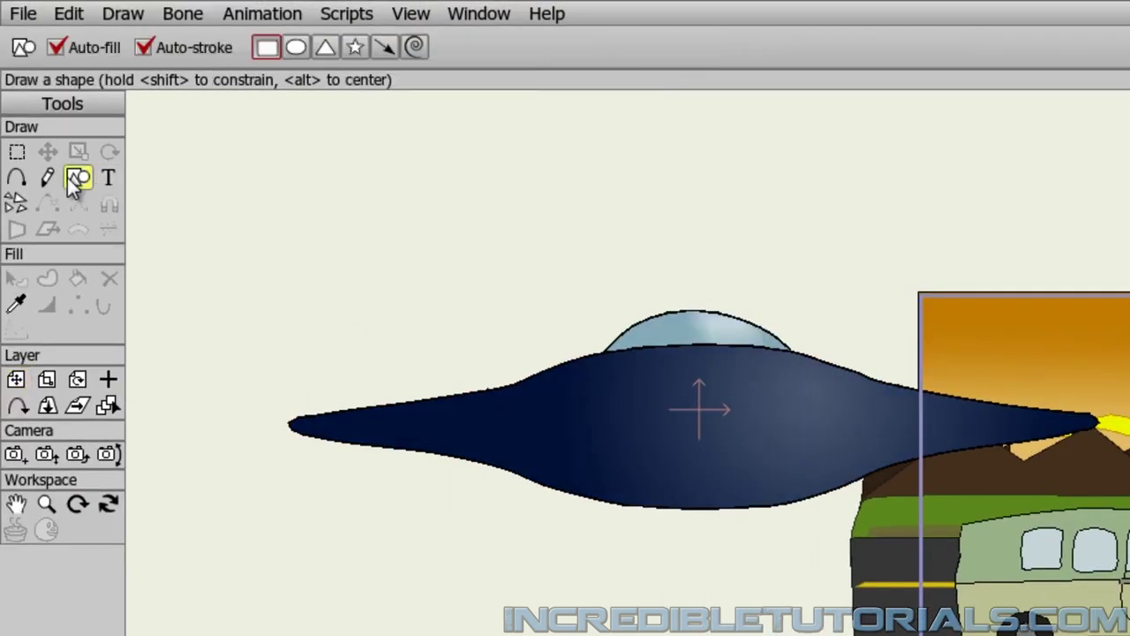
click(296, 49)
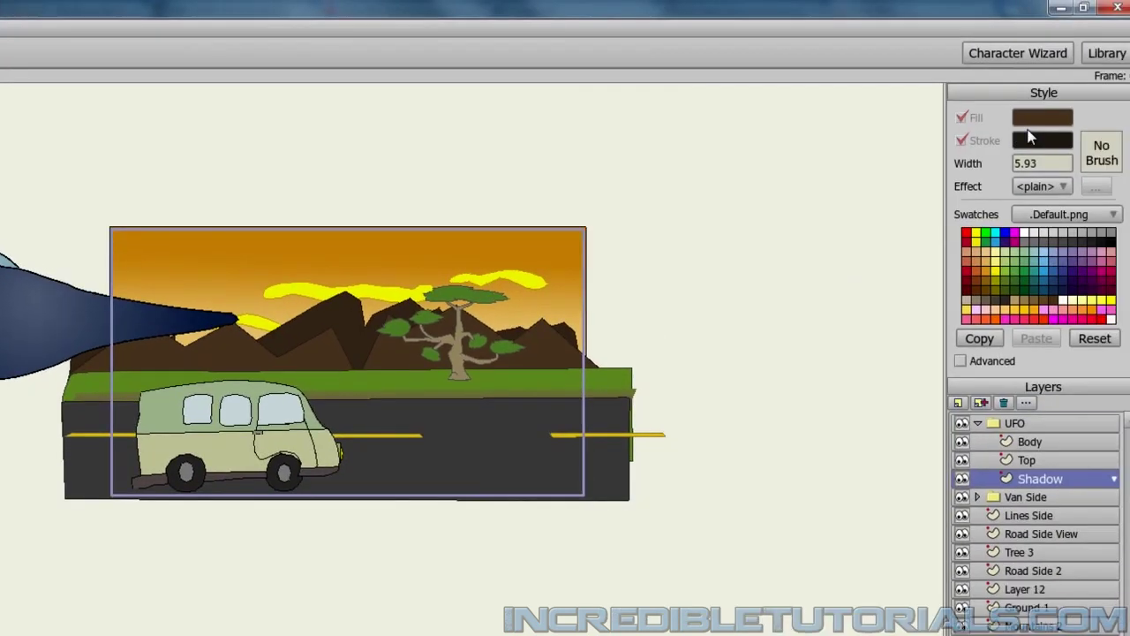
click(1031, 117)
click(209, 454)
drag(184, 465, 97, 574)
click(383, 592)
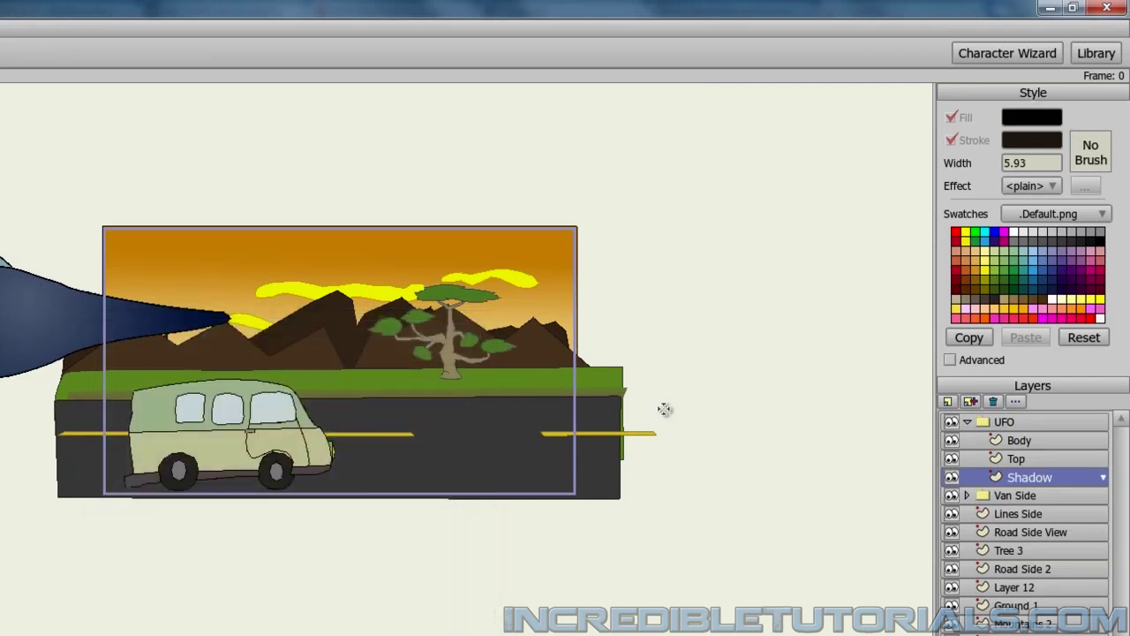
click(1031, 142)
drag(236, 471, 26, 614)
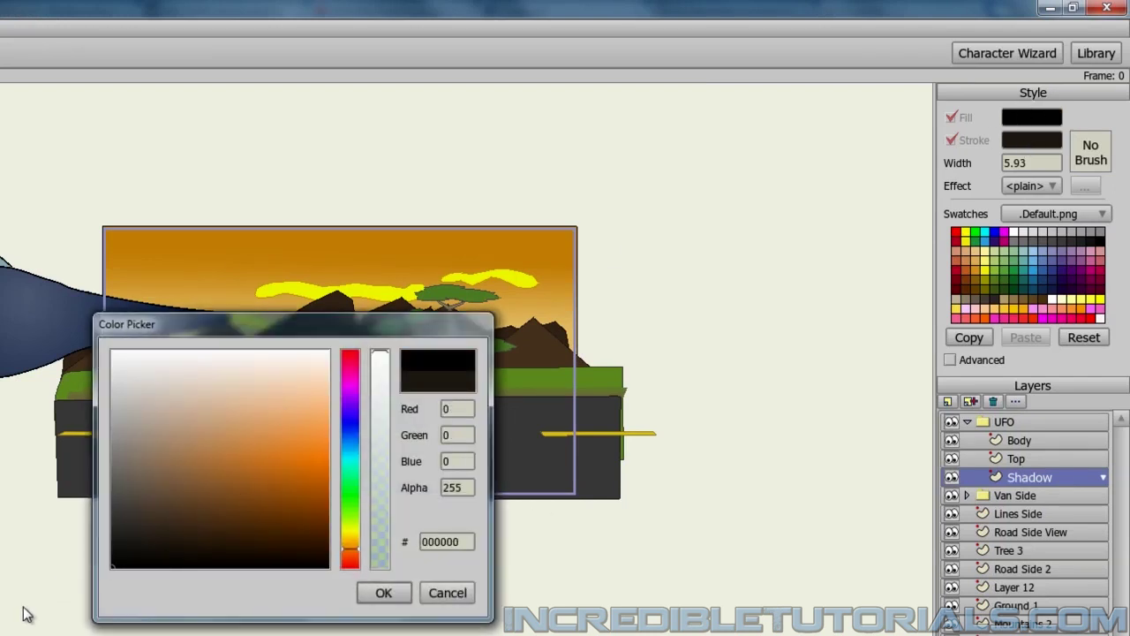
click(381, 590)
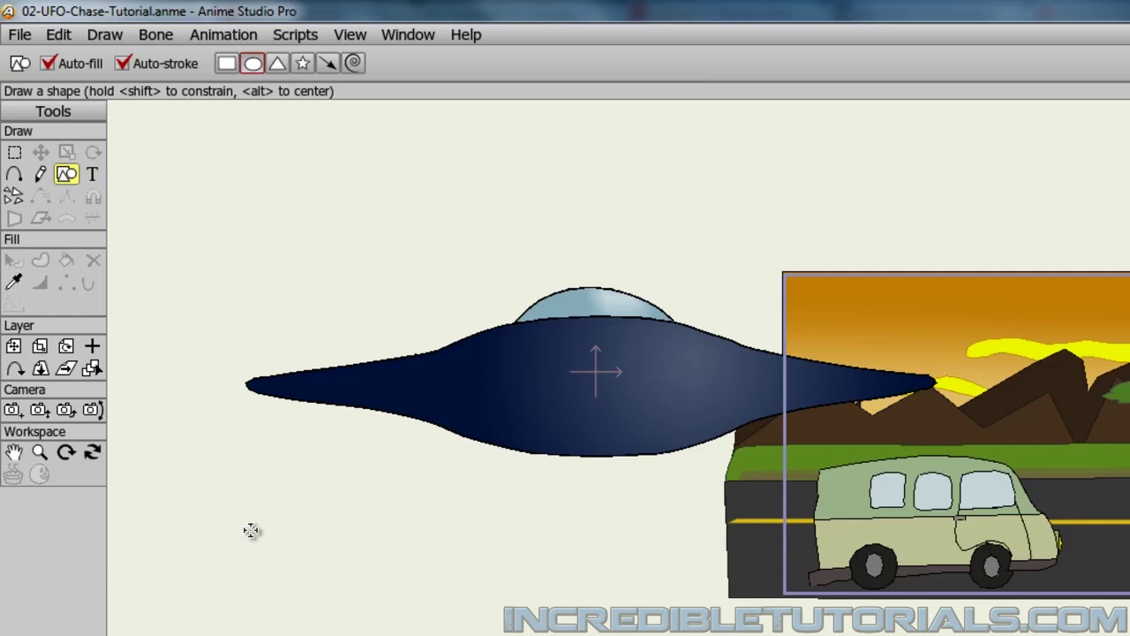
Step: Draw a wide black ellipse beneath the UFO and nudge it slightly lower
mouse_move(251, 530)
mouse_down()
mouse_move(709, 550)
mouse_move(819, 580)
mouse_move(920, 565)
mouse_move(933, 574)
mouse_up()
click(41, 152)
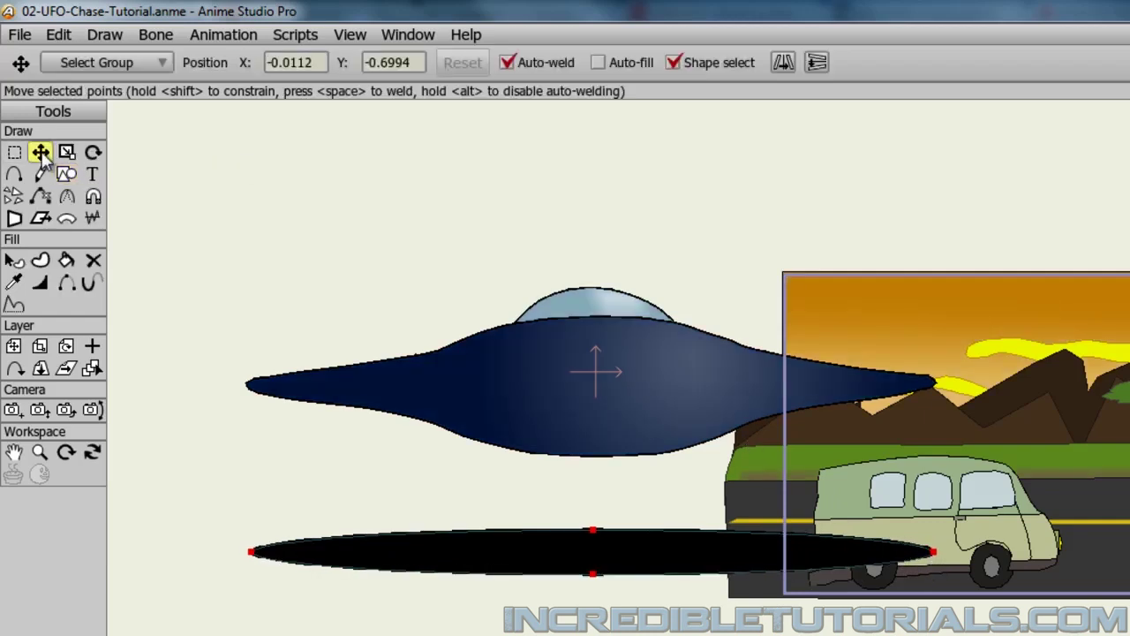
drag(609, 557, 605, 577)
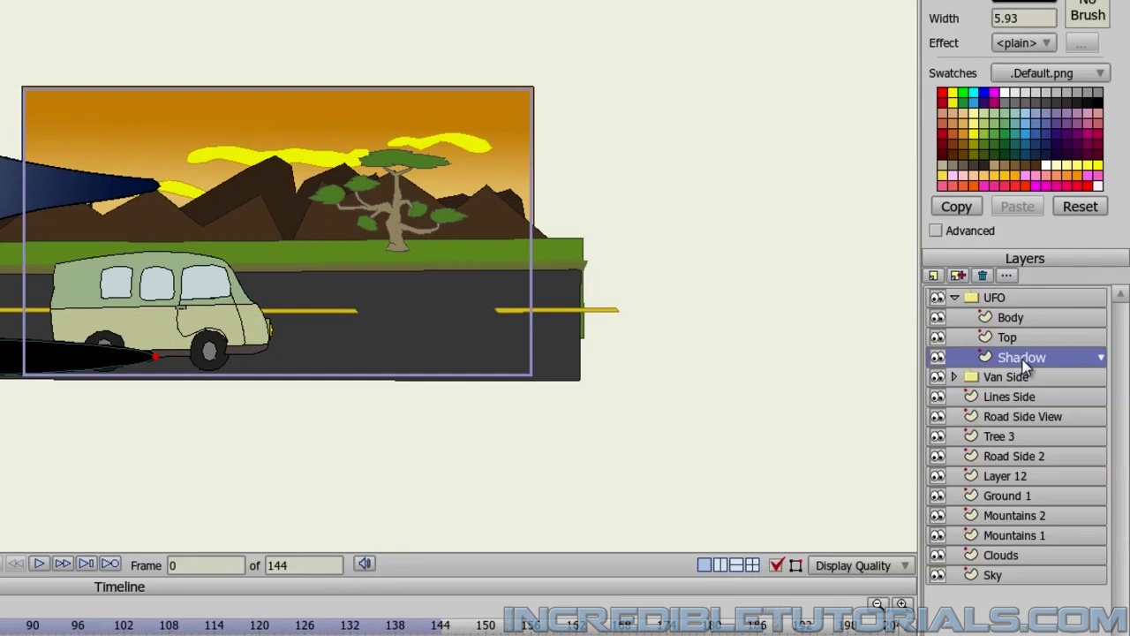
Step: Give the Shadow layer 75% opacity and a blur radius of 5, then deselect the points
double_click(1024, 357)
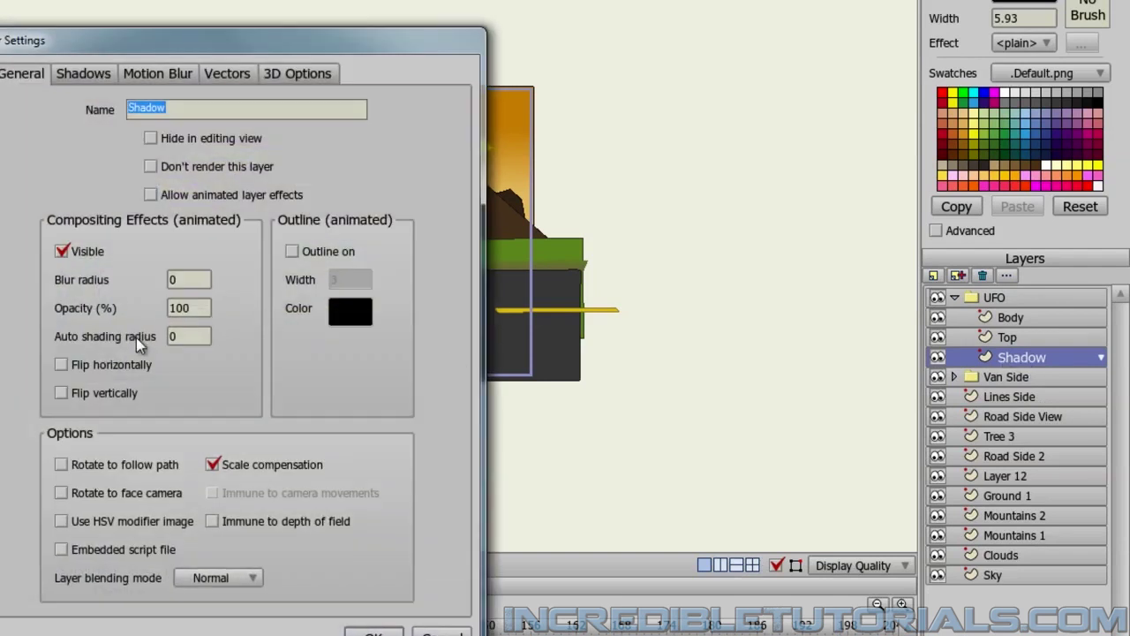
click(196, 304)
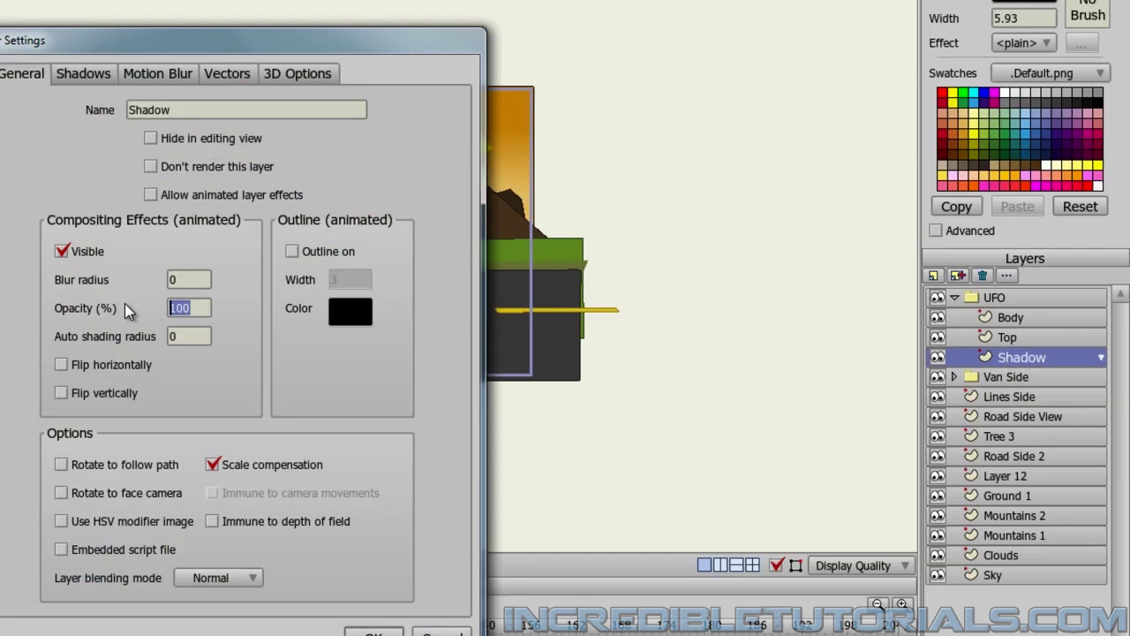
text(75)
click(199, 279)
text(5)
click(373, 632)
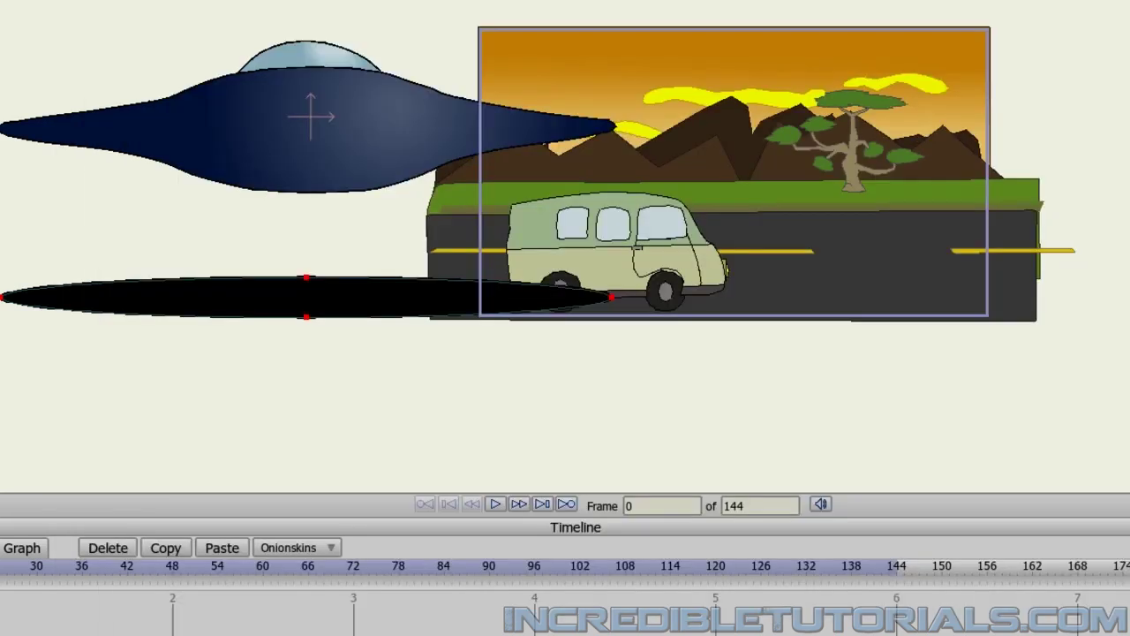
key(ctrl+shift+d)
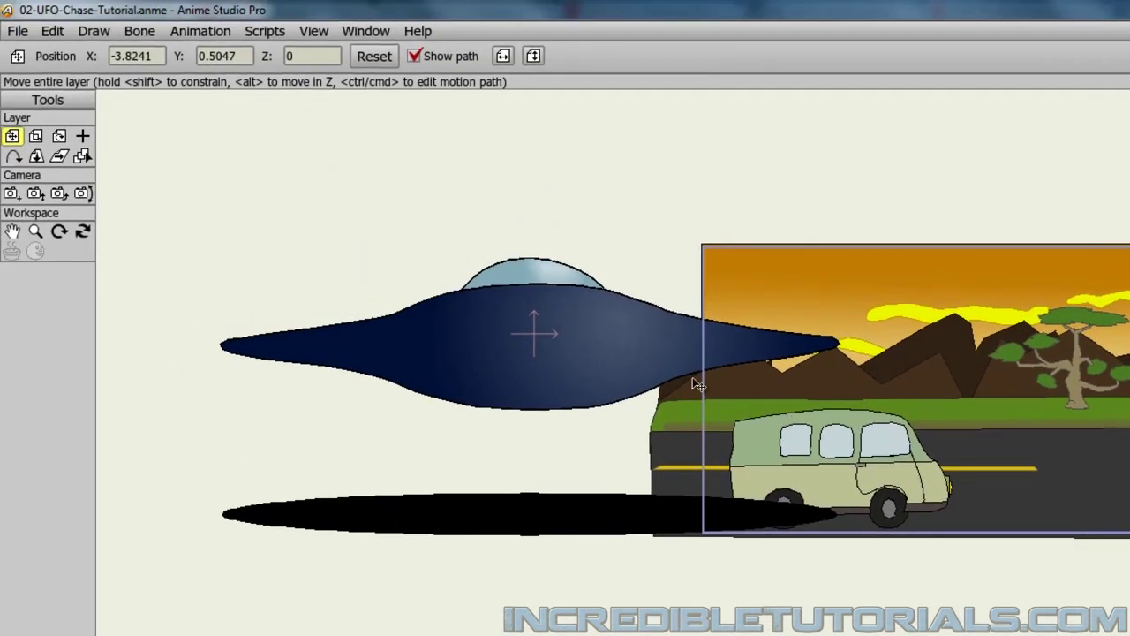
Step: At frame 0, move the UFO folder and the van further left, van beneath the UFO
drag(595, 351, 218, 354)
drag(794, 494, 518, 496)
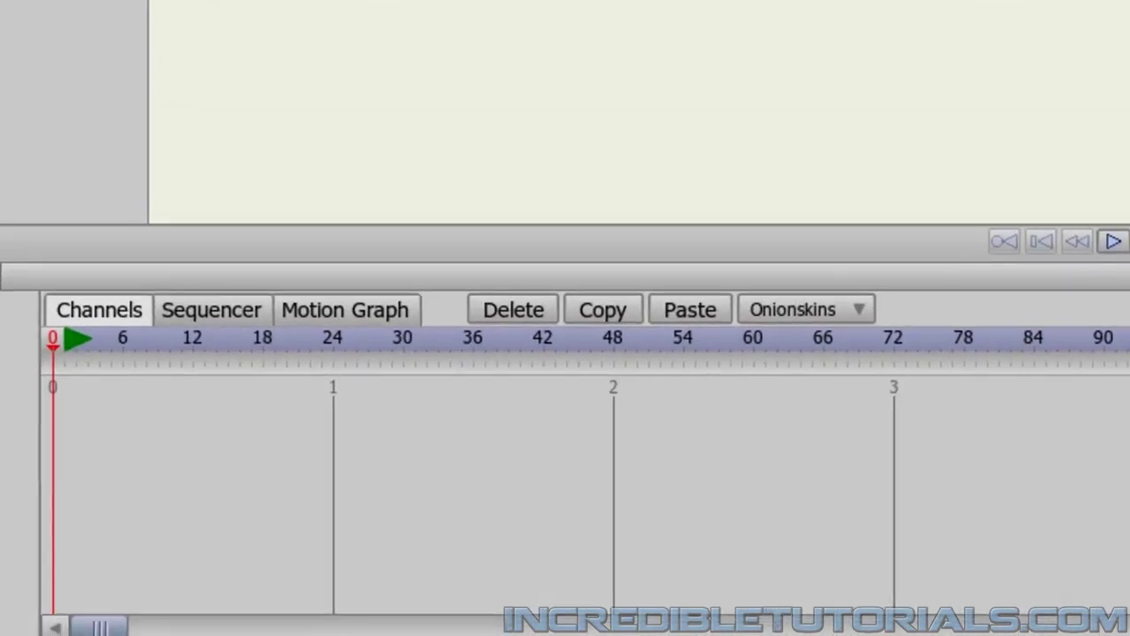
Step: Preview the animation, set the frame 48 keyframe to Linear interpolation, and replay it
key(space)
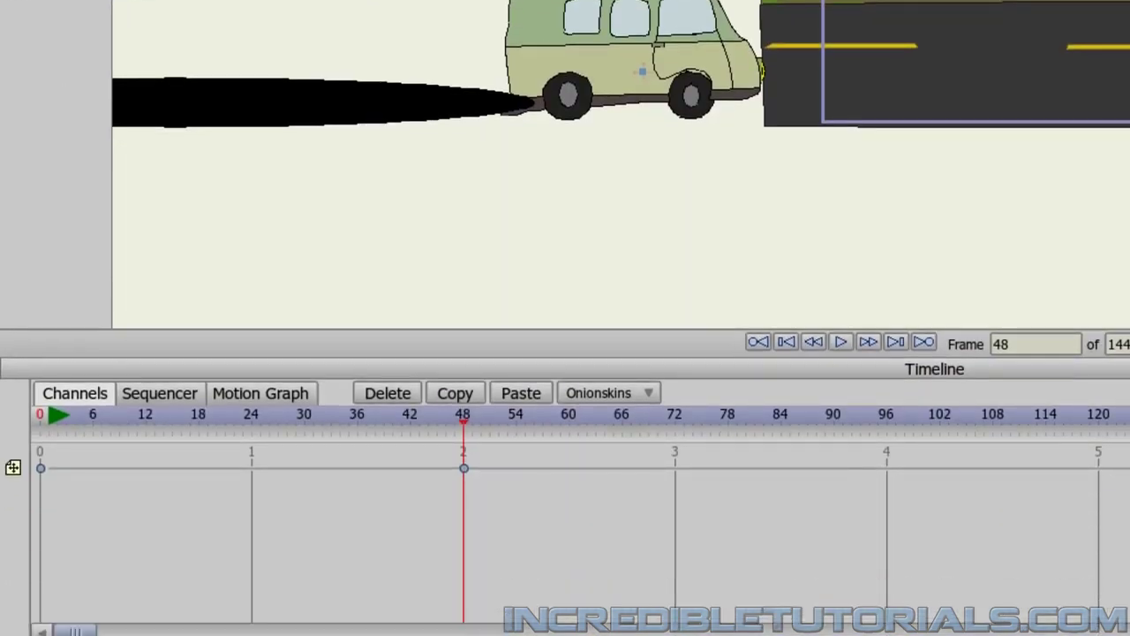
key(space)
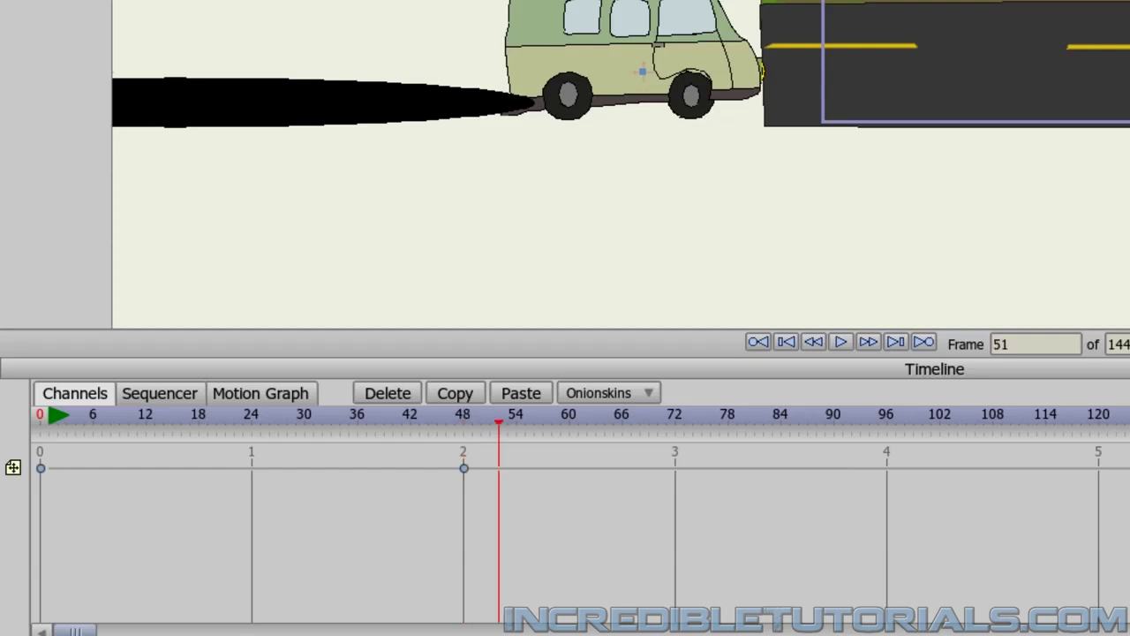
key(space)
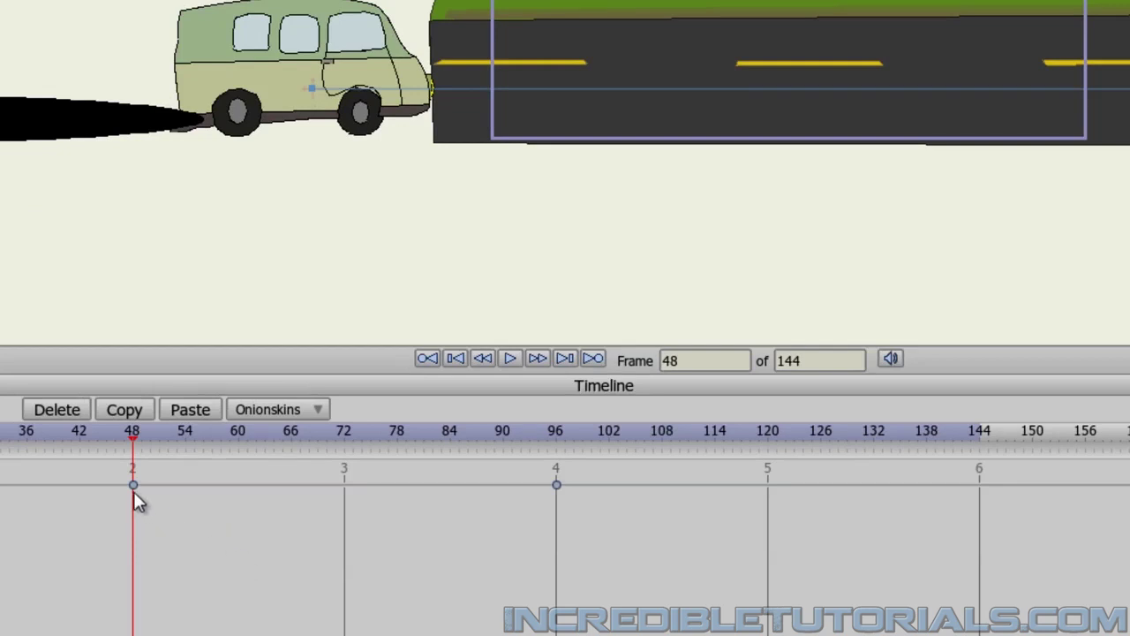
right_click(133, 485)
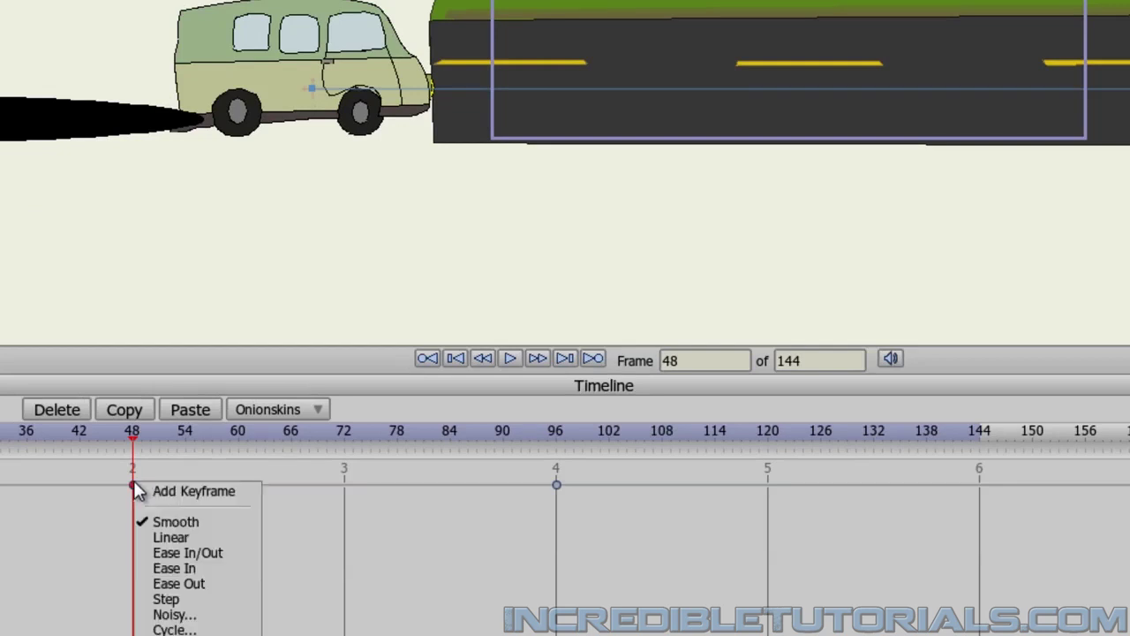
click(170, 538)
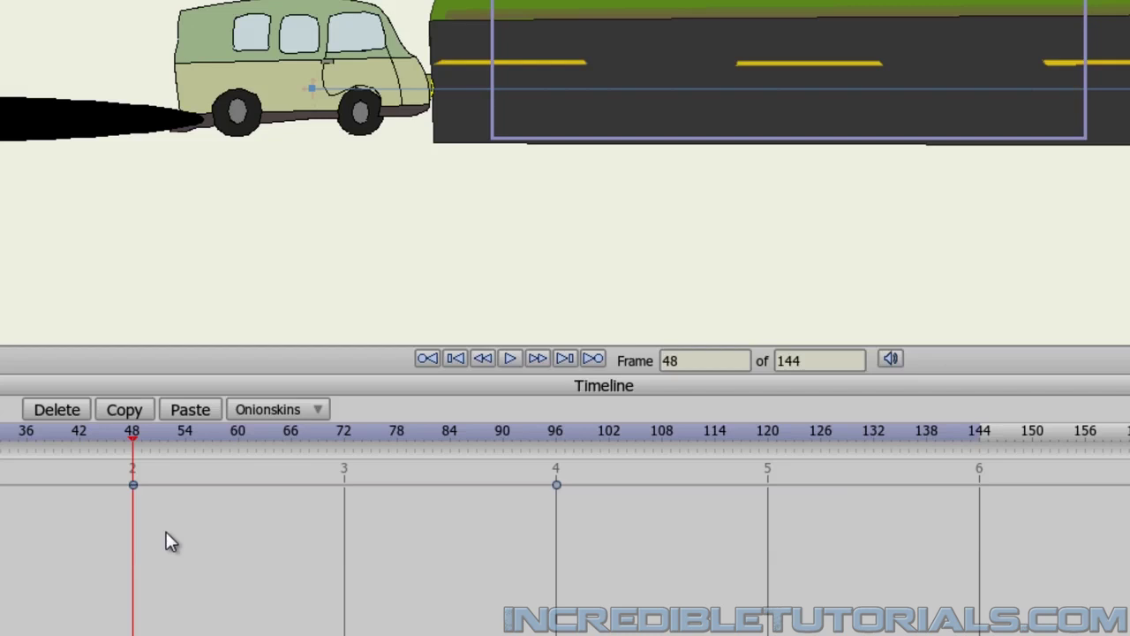
key(space)
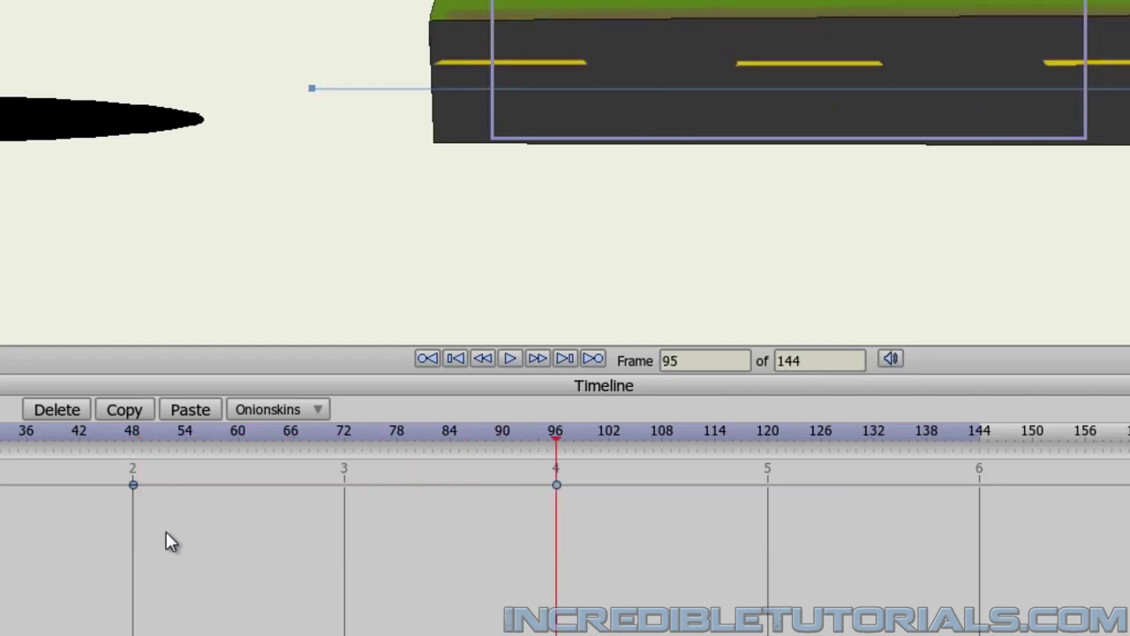
Step: Move the UFO and its shadow right at frame 48, then across the scene at frame 192
click(133, 430)
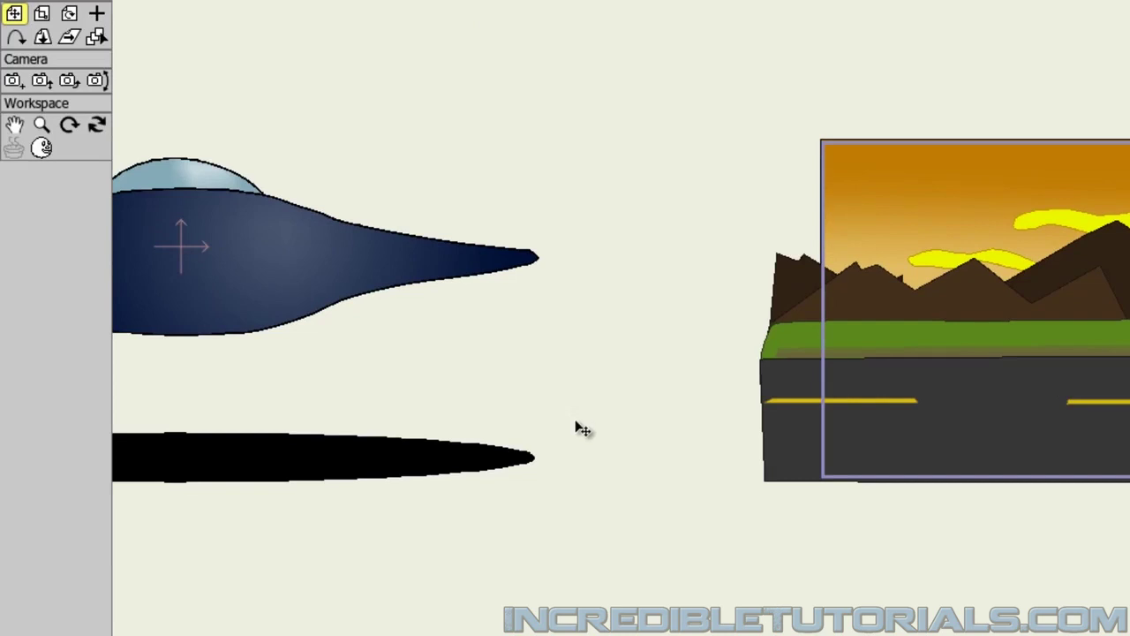
drag(350, 302, 566, 304)
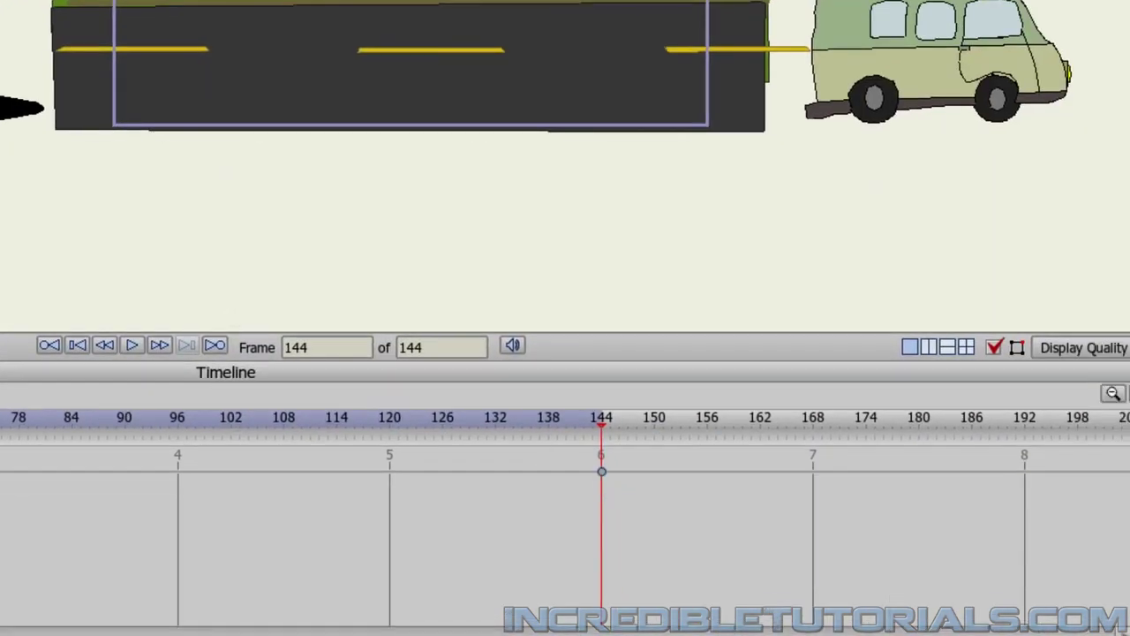
key(Right)
key(Right)
key(Right)
key(Right)
key(Right)
key(Right)
key(Right)
key(Right)
key(Right)
key(Right)
key(Right)
key(Right)
key(Right)
key(Right)
key(Right)
key(Right)
key(Right)
key(Right)
key(Right)
key(Right)
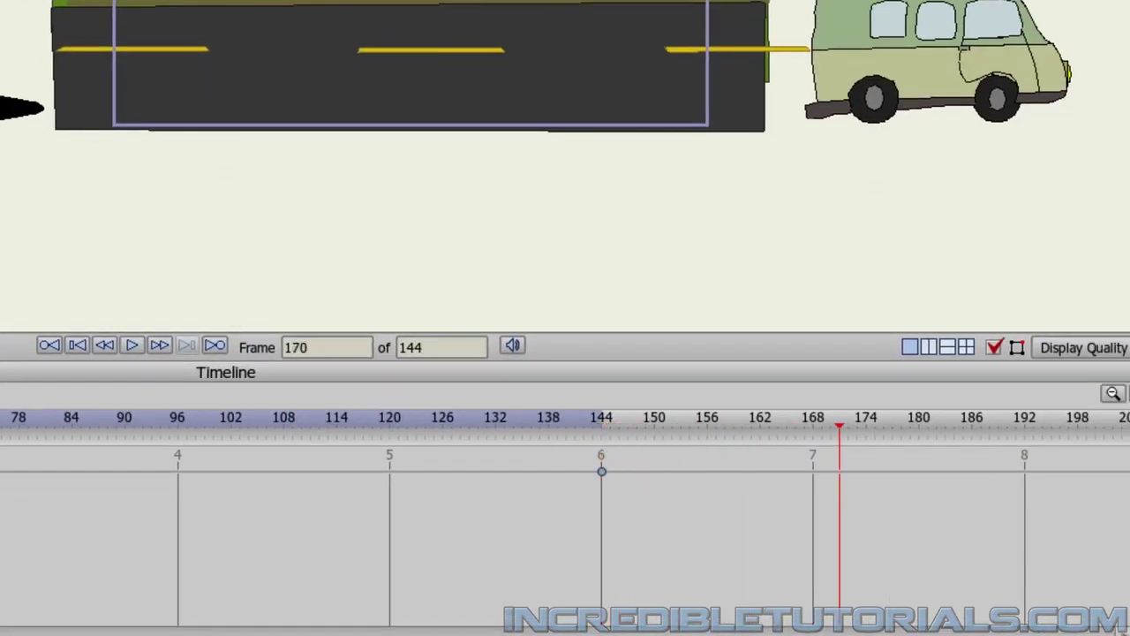
key(Right)
key(Right)
key(Right)
key(Right)
key(Right)
key(Right)
key(Right)
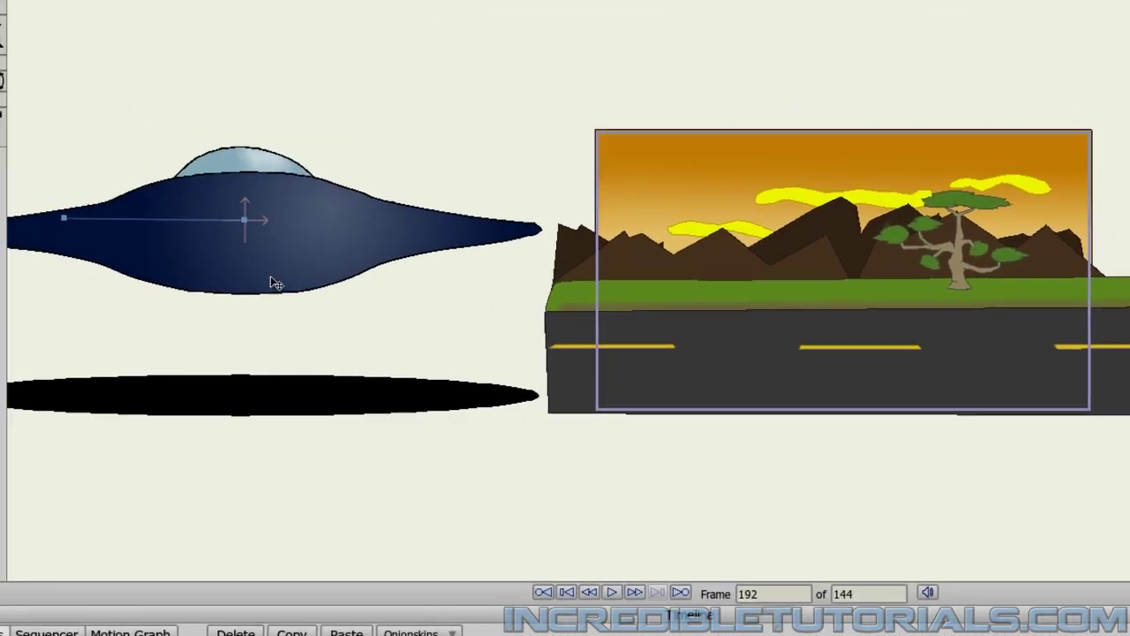
drag(93, 179, 1078, 176)
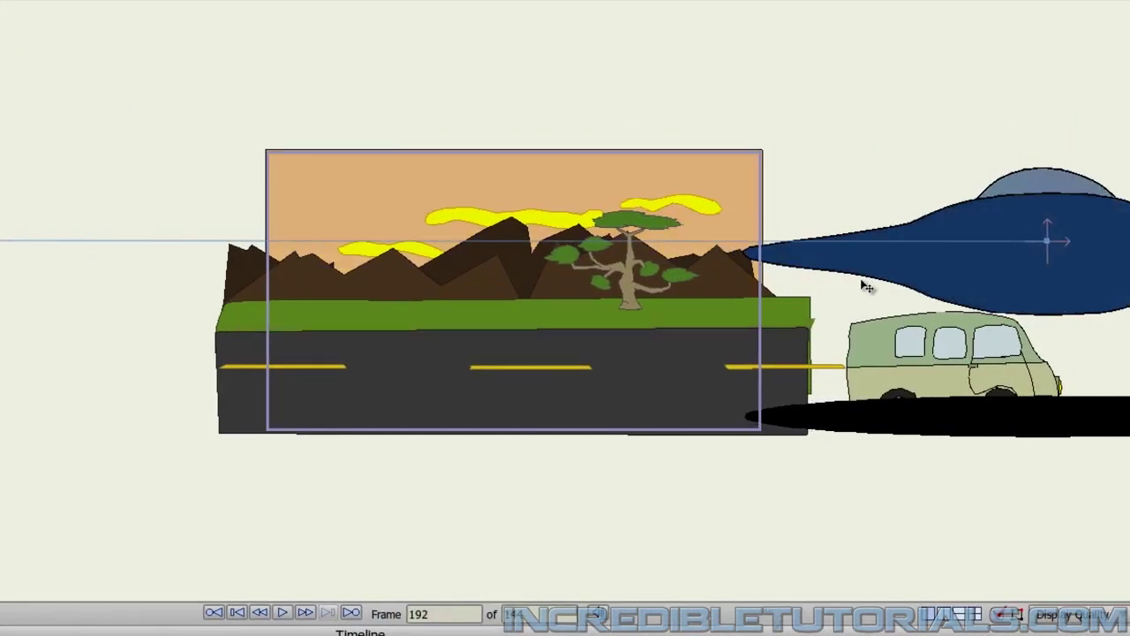
drag(862, 285, 943, 282)
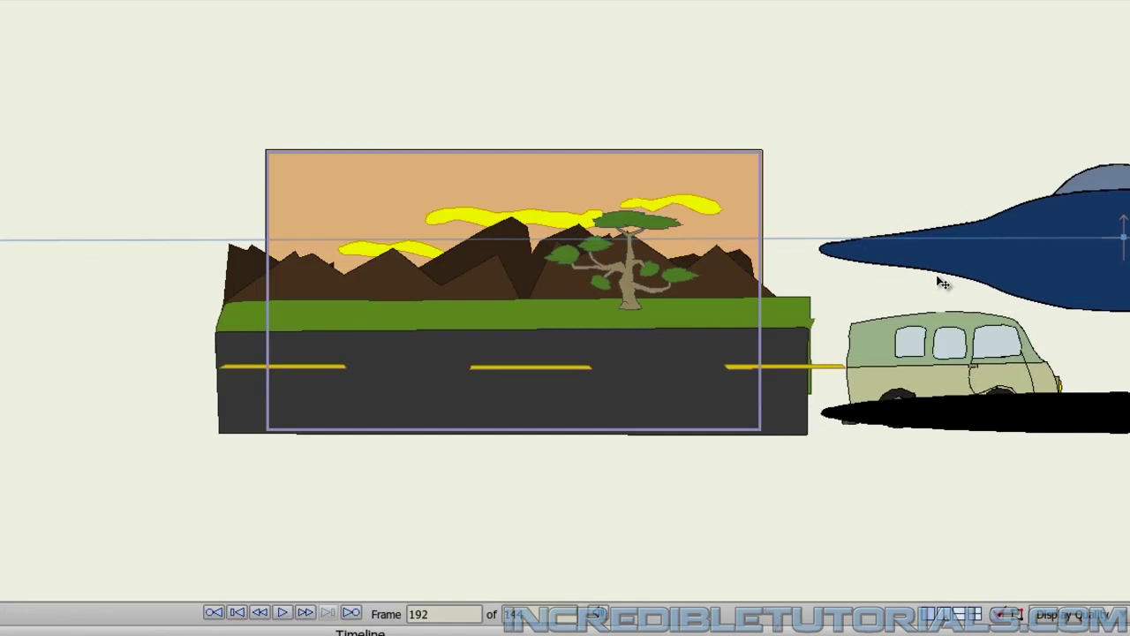
Step: Switch the frame 144 keyframe to Linear interpolation
key(Left)
key(Left)
key(Left)
key(Left)
key(Left)
key(Left)
key(Left)
key(Left)
key(Left)
key(Left)
key(Left)
key(Left)
key(Left)
key(Left)
key(Left)
key(Left)
key(Left)
key(Left)
key(Left)
key(Left)
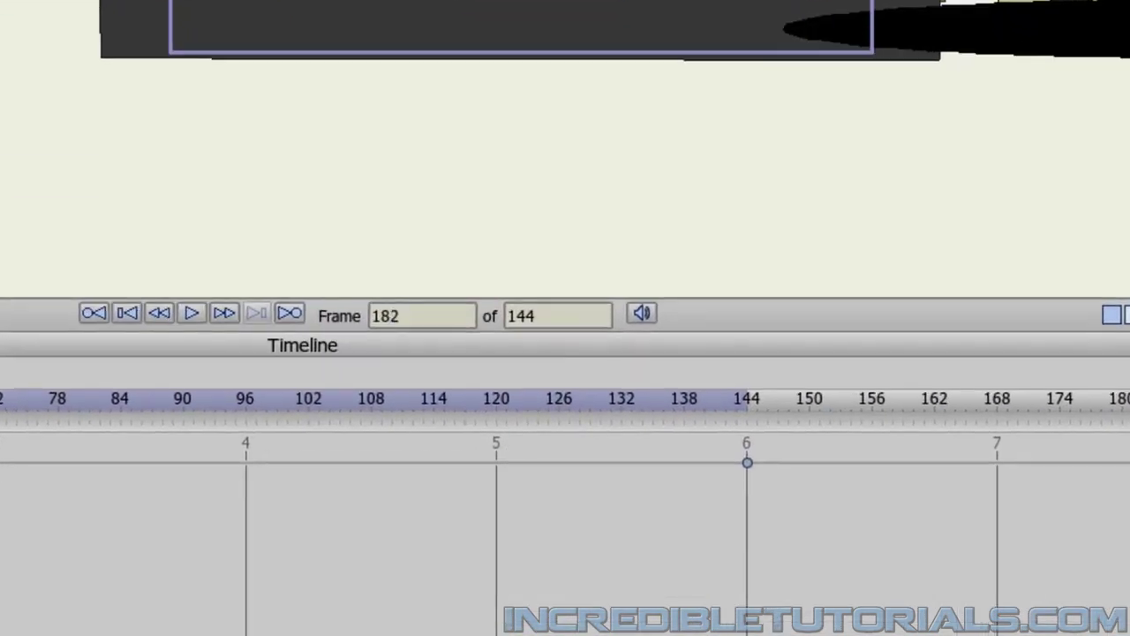
key(Left)
key(Left)
key(Left)
key(Left)
key(Left)
key(Left)
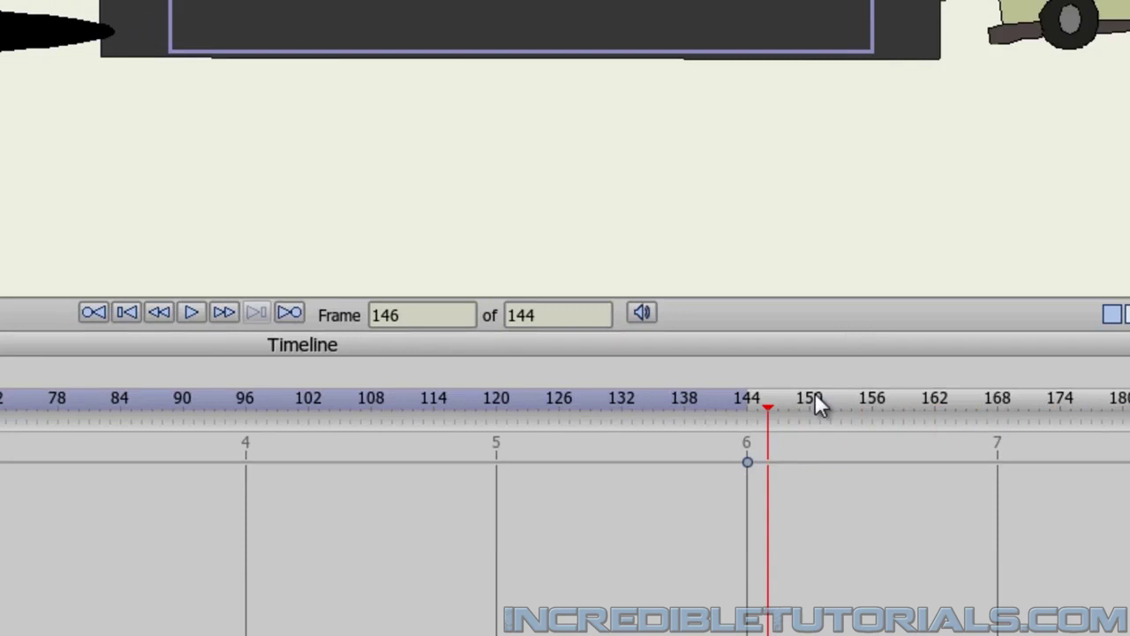
click(739, 468)
click(748, 463)
right_click(748, 464)
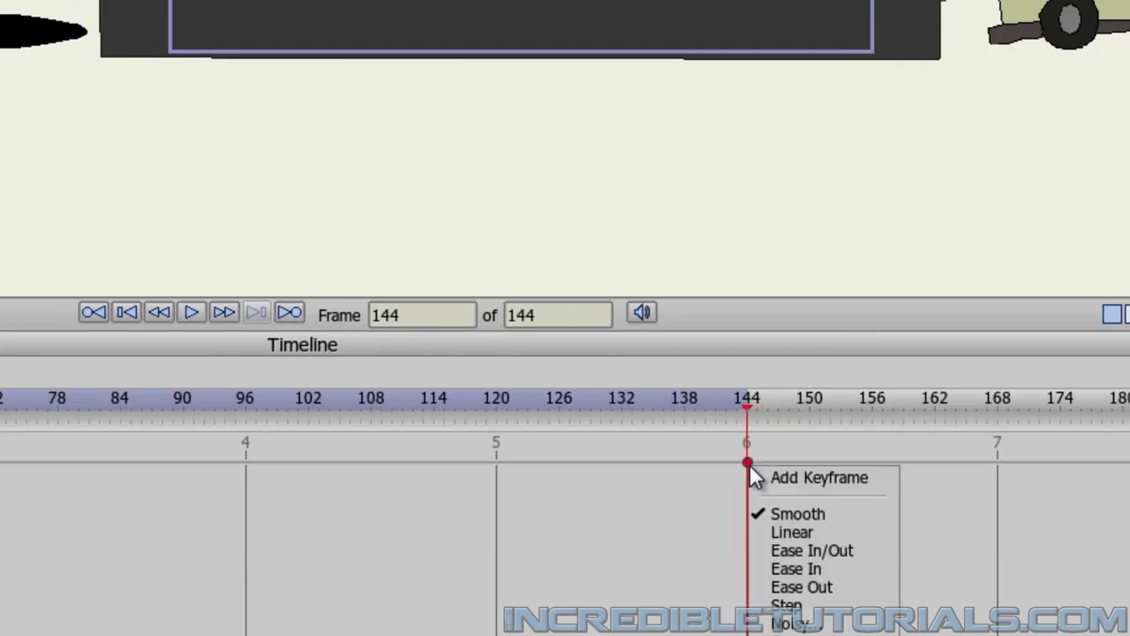
click(795, 532)
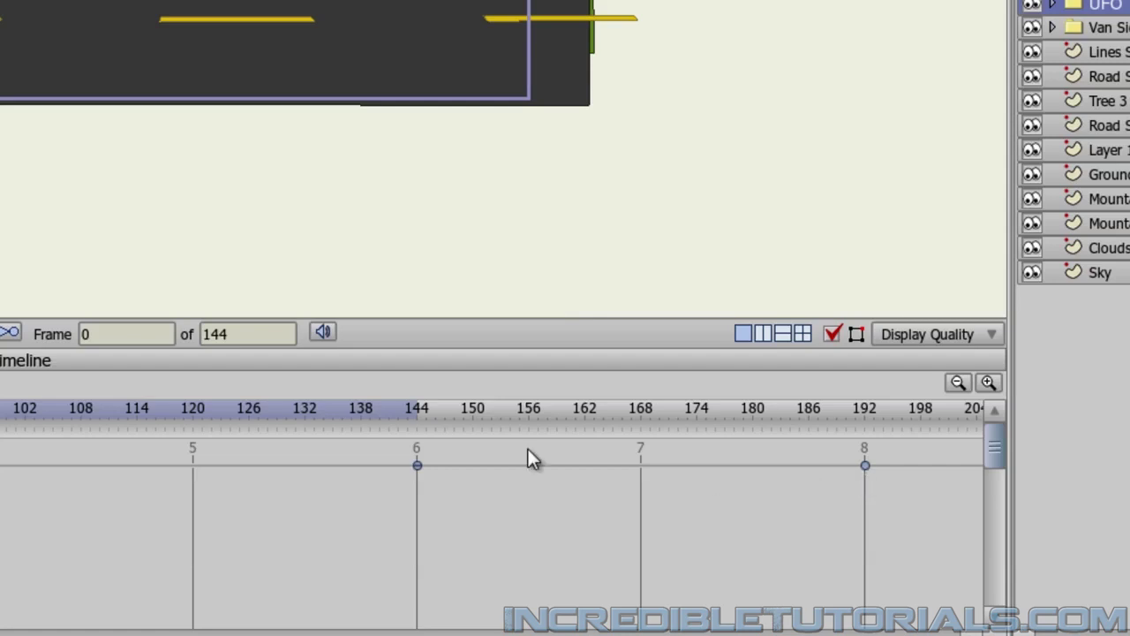
Step: Change the total frame count from 144 to 200 and play back the extended chase
drag(260, 337, 199, 335)
text(200)
key(Return)
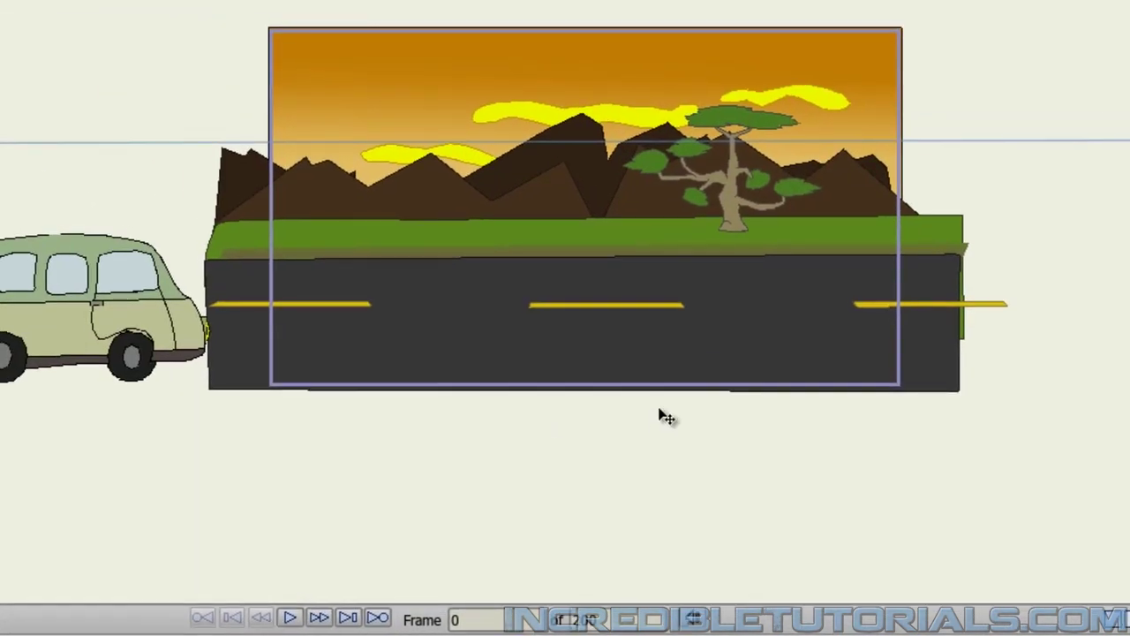
click(289, 620)
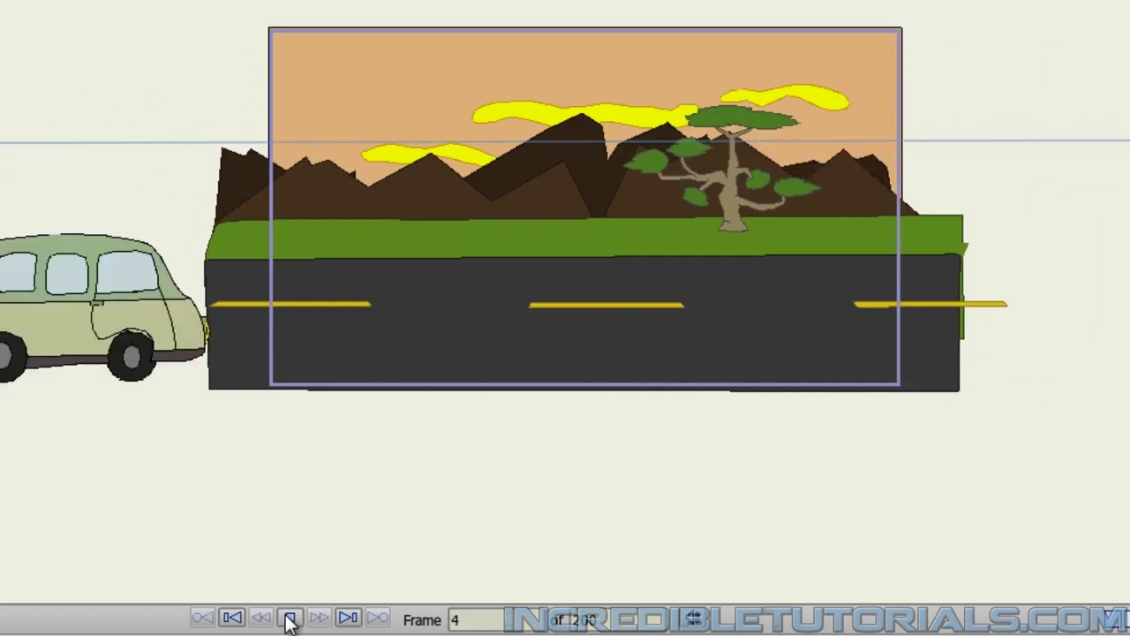
click(291, 618)
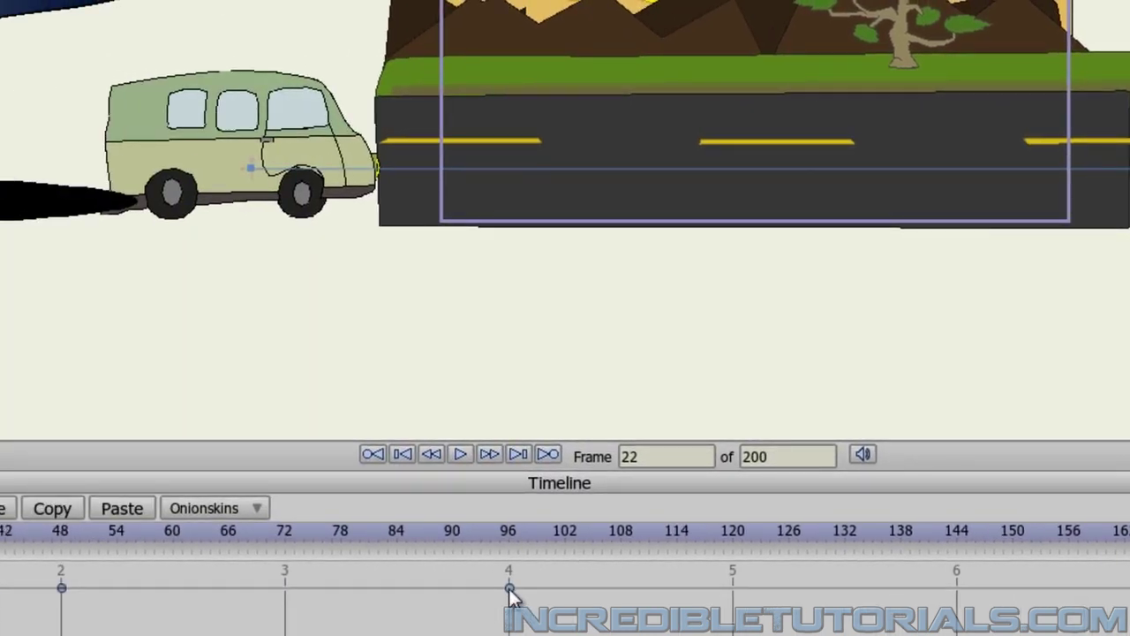
Step: Move the van's frame 96 keyframe earlier to about frame 84, previewing from frame 46
drag(510, 588, 342, 589)
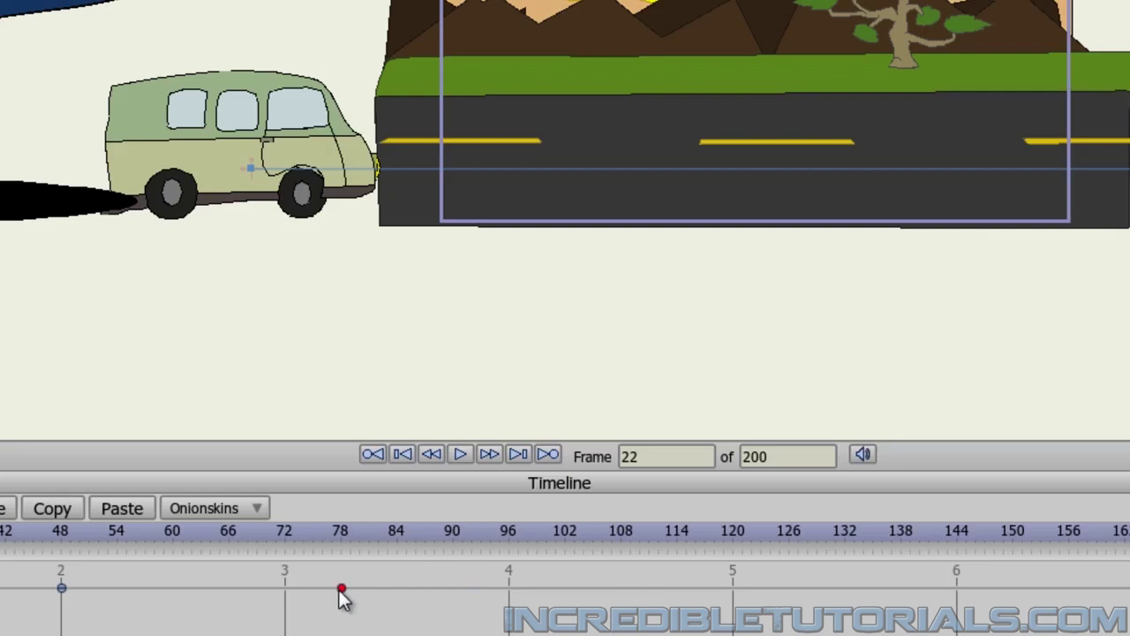
click(46, 532)
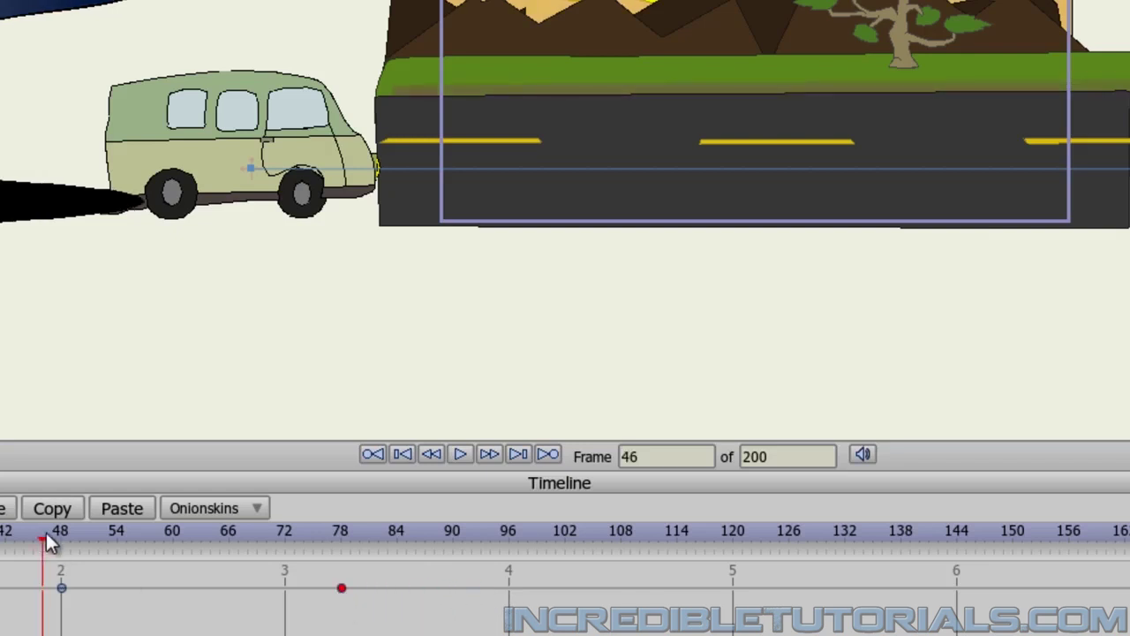
click(467, 455)
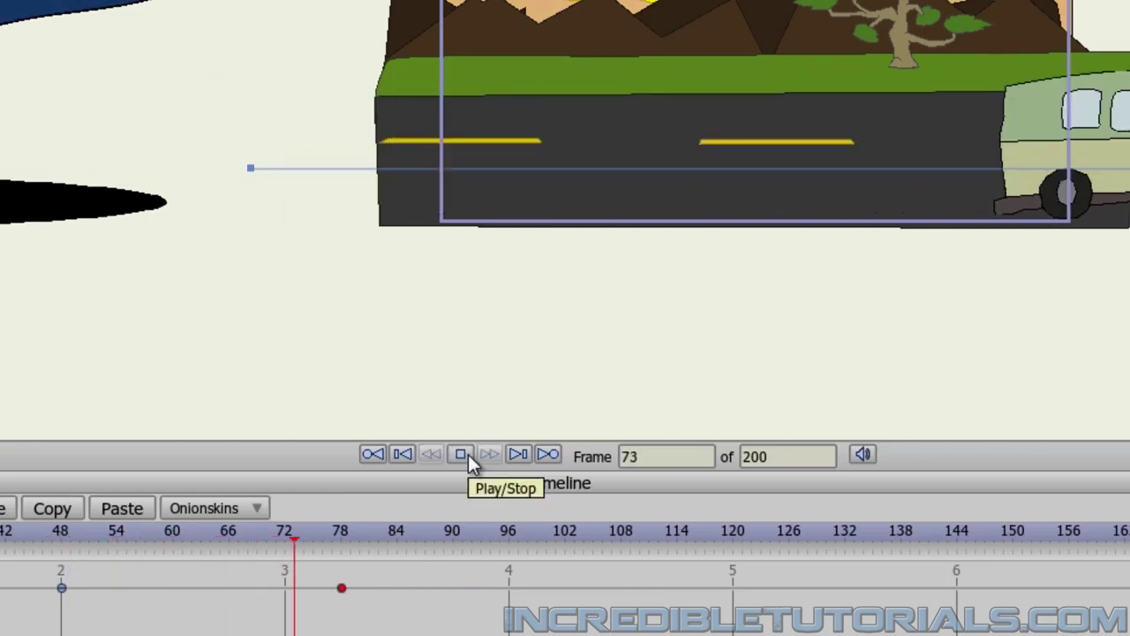
click(461, 456)
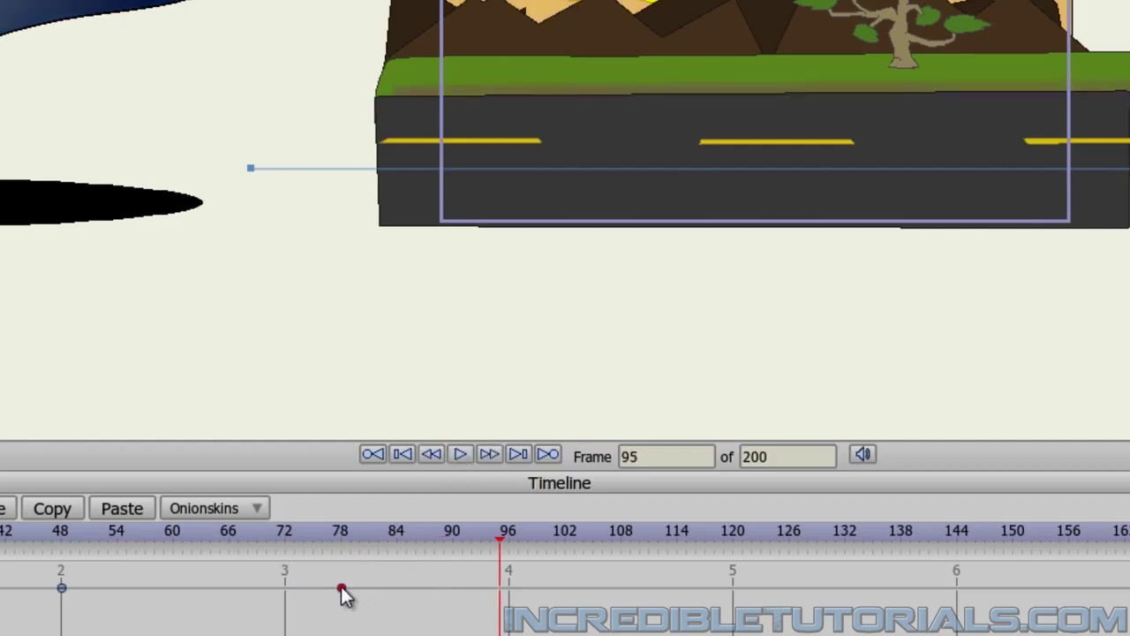
drag(342, 588, 378, 593)
click(43, 535)
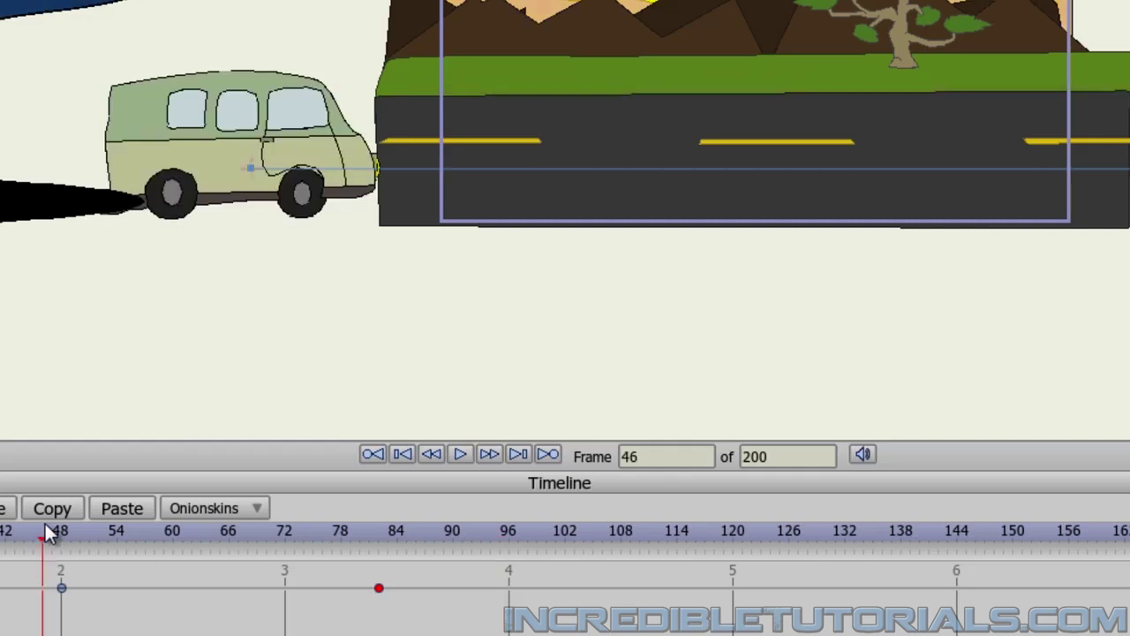
click(453, 456)
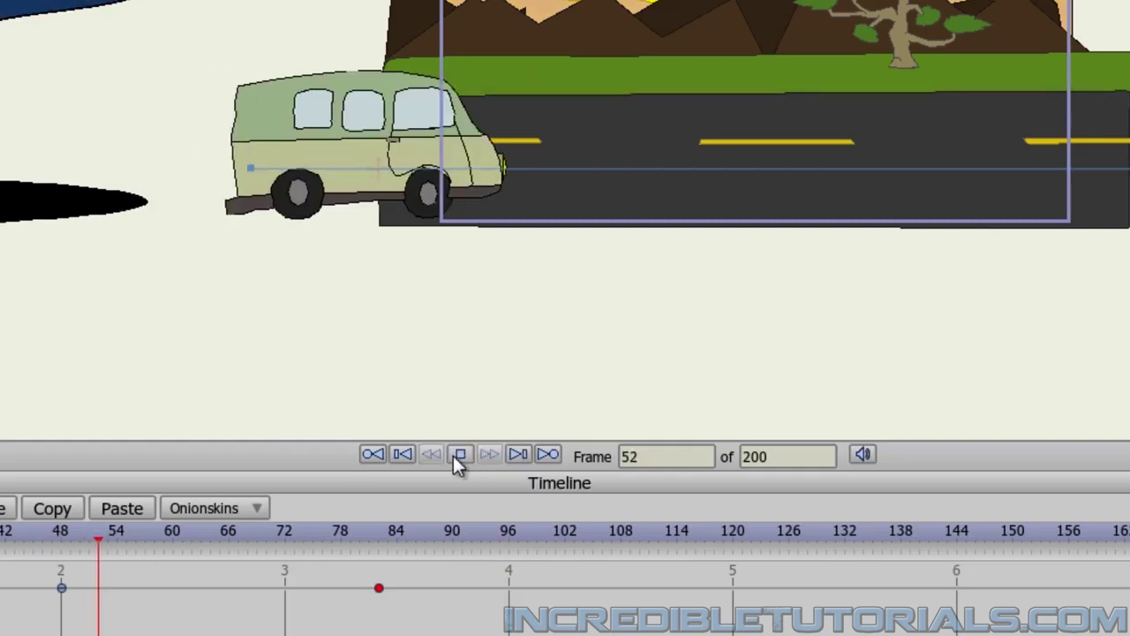
click(463, 459)
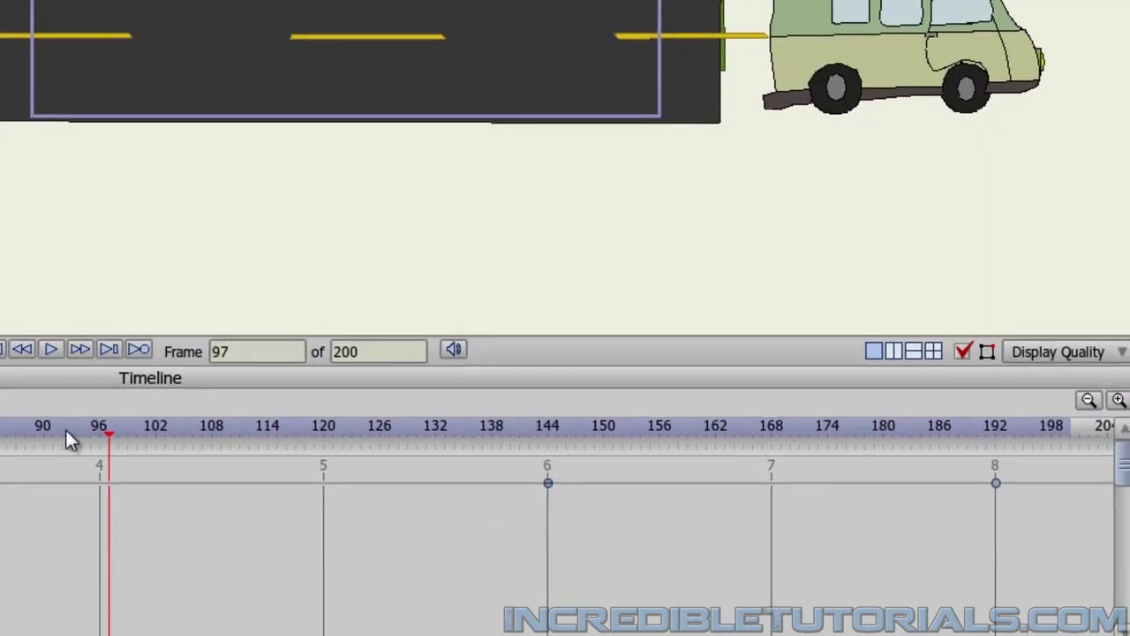
drag(70, 440, 0, 441)
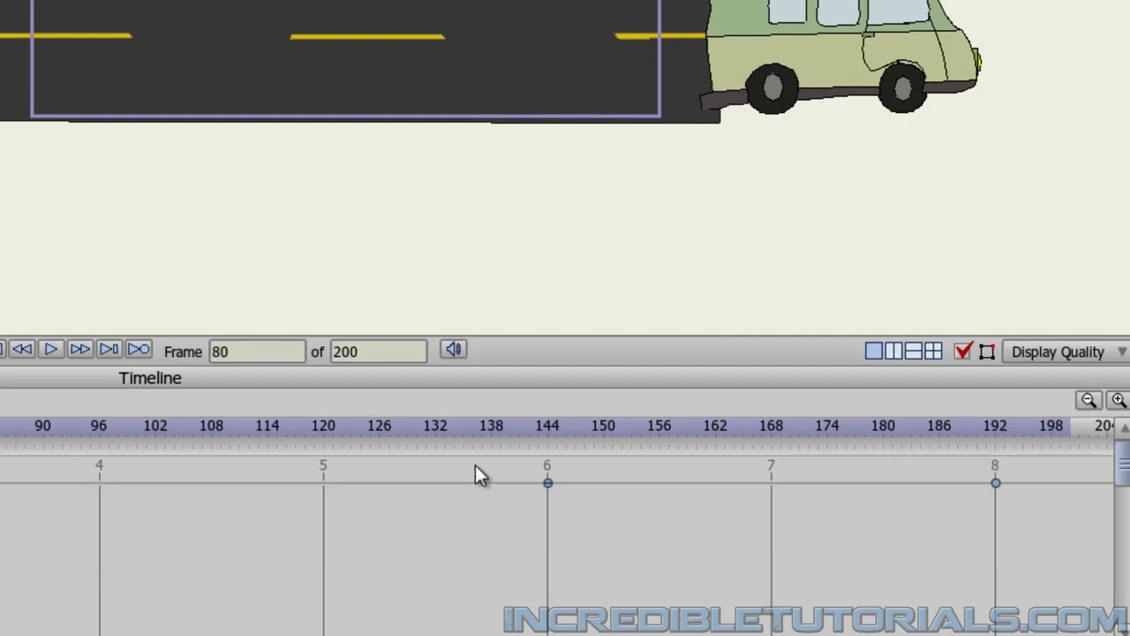
Step: Shift the 144 and 192 keyframes to 120 and 168, then pull 168 to about 150
drag(1020, 528, 524, 490)
drag(1045, 544, 533, 467)
drag(548, 484, 324, 493)
drag(268, 437, 686, 456)
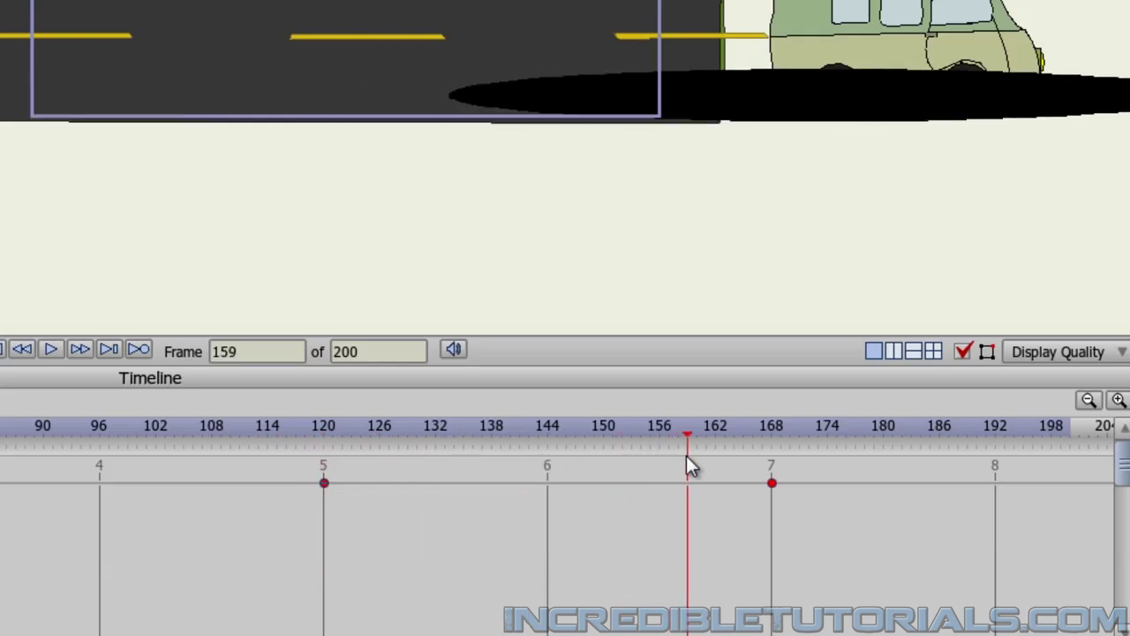
drag(772, 483, 632, 484)
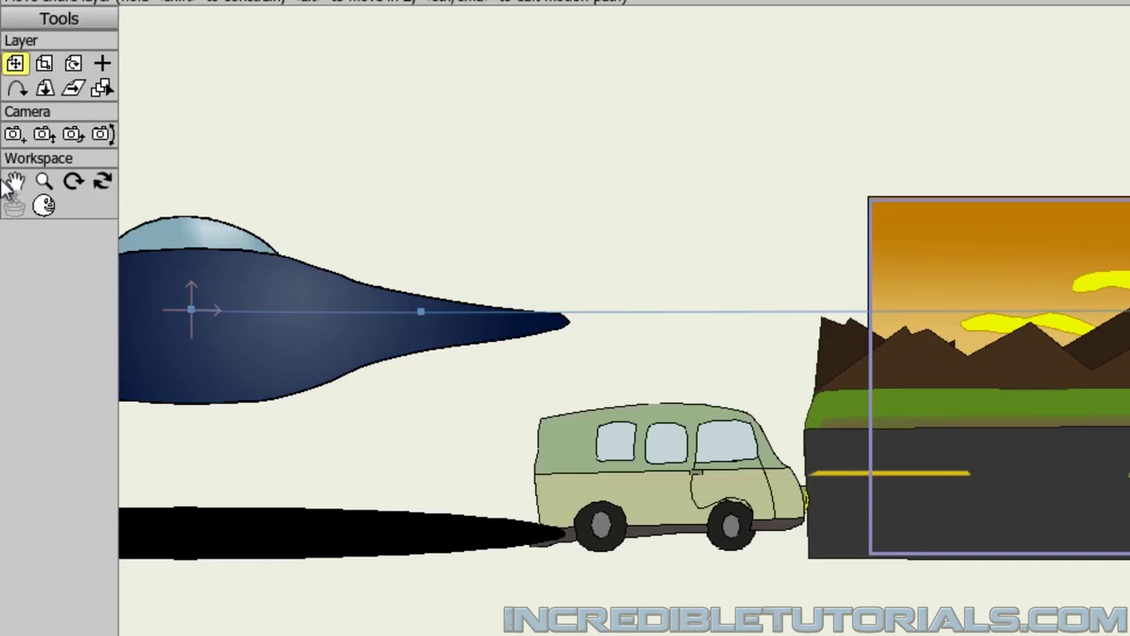
Step: Pick the Track Camera tool and select the total frame count to shorten it to 192
click(15, 135)
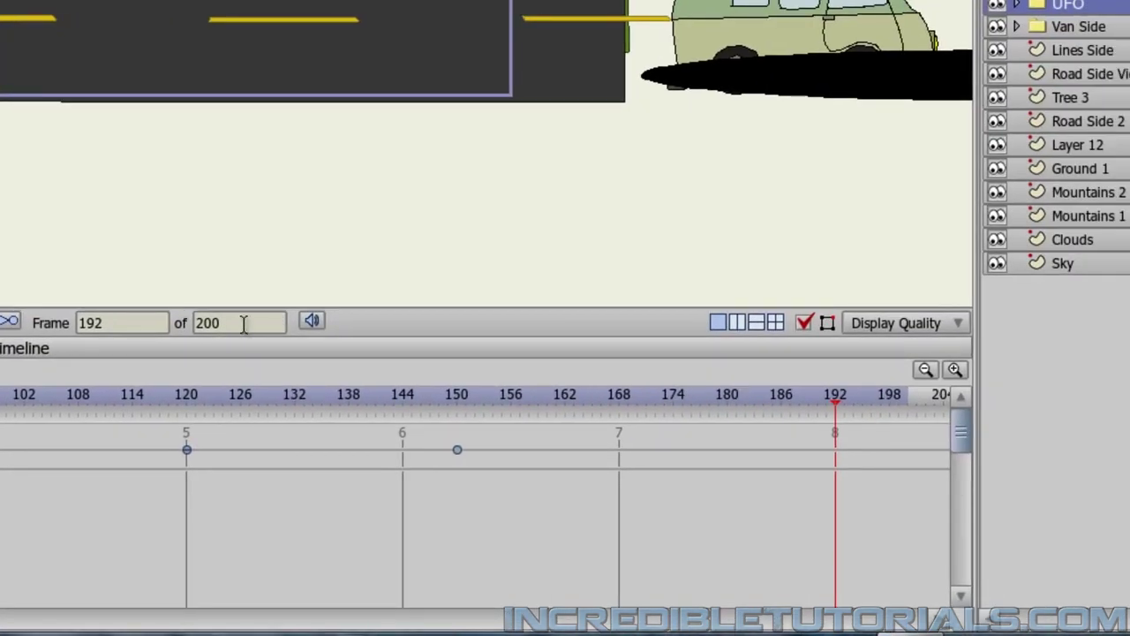
drag(243, 324, 189, 332)
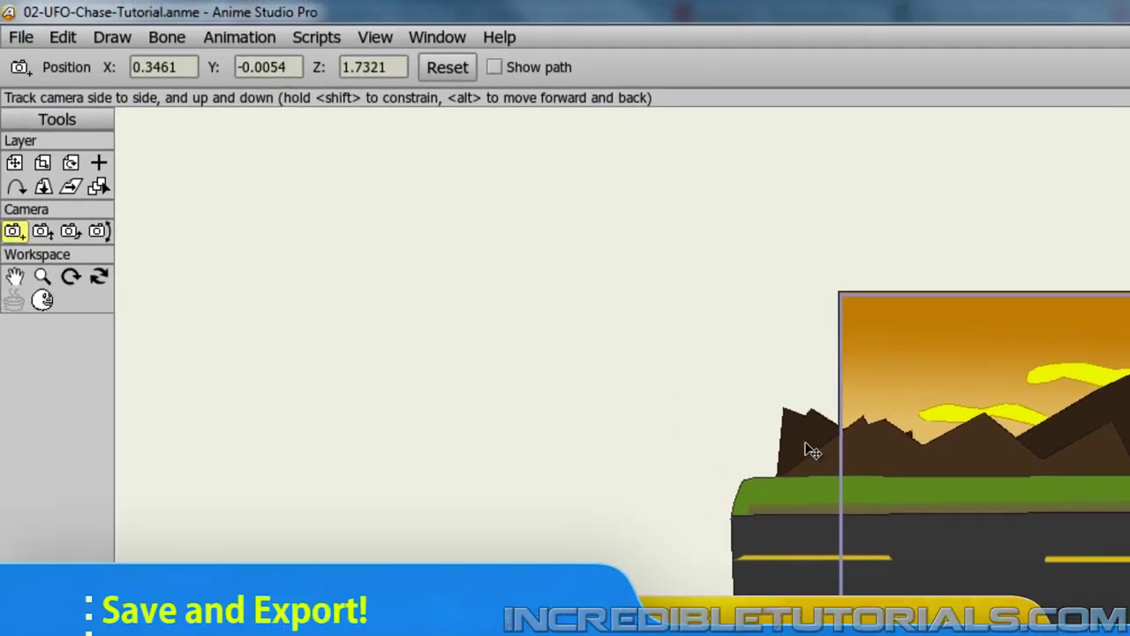
Step: Save 02-UFO-Chase-Tutorial.anme and open Export Animation for frames 1 to 192
click(11, 33)
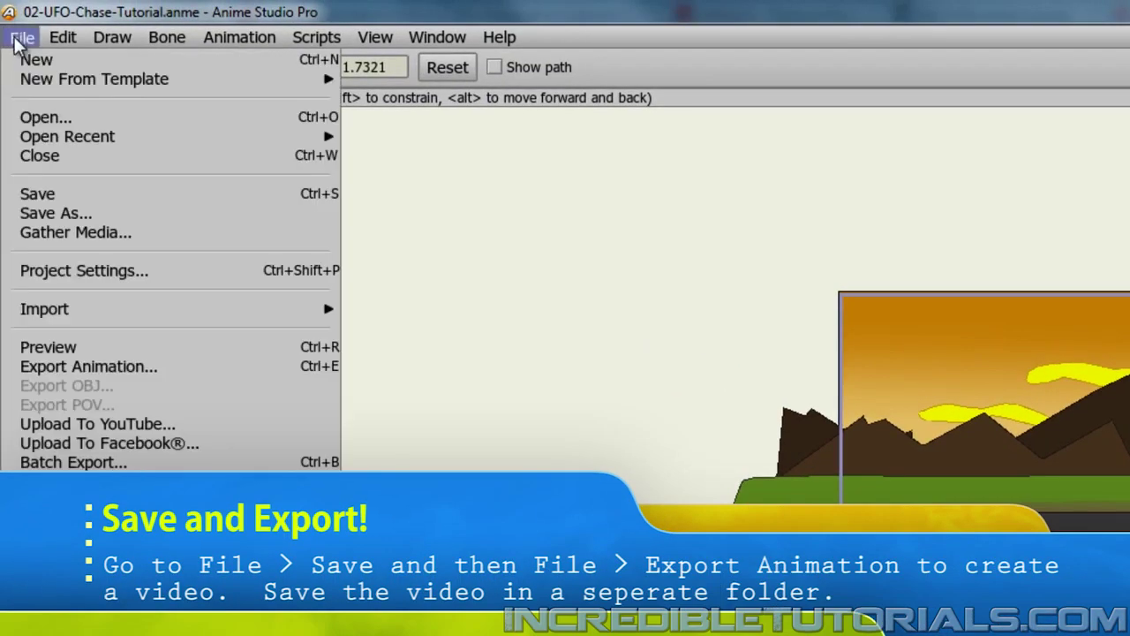
click(62, 194)
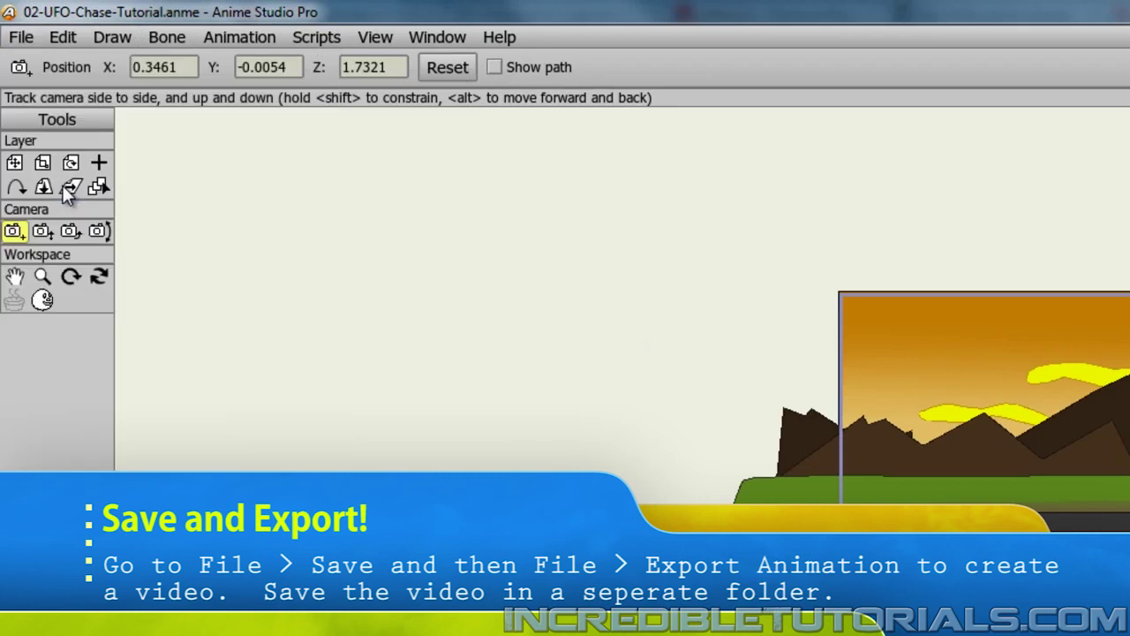
click(21, 39)
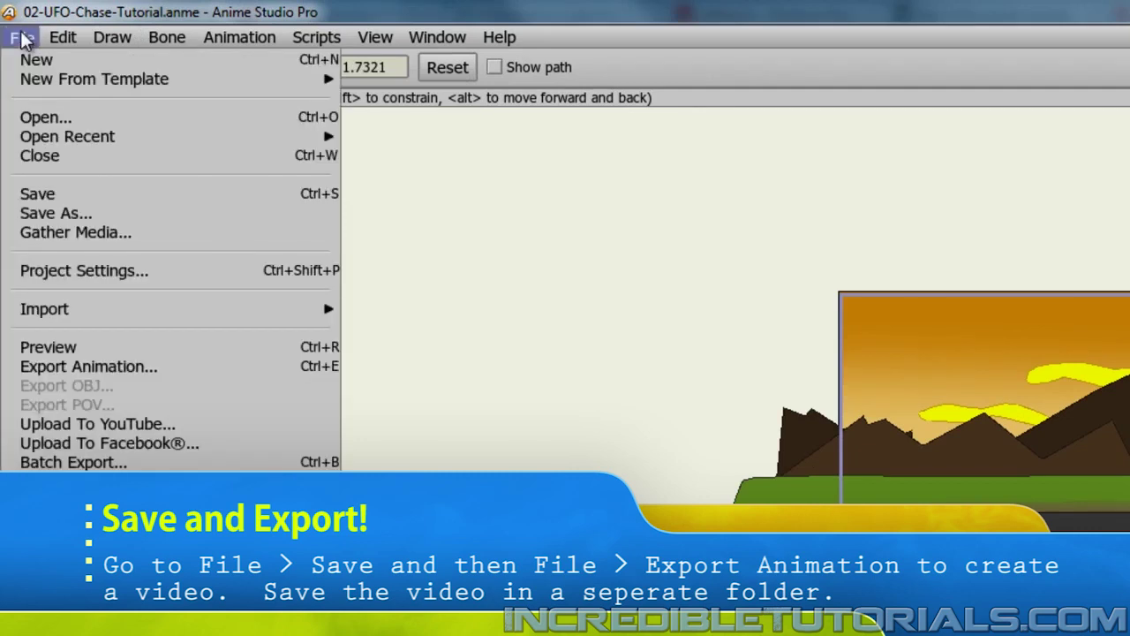
click(141, 366)
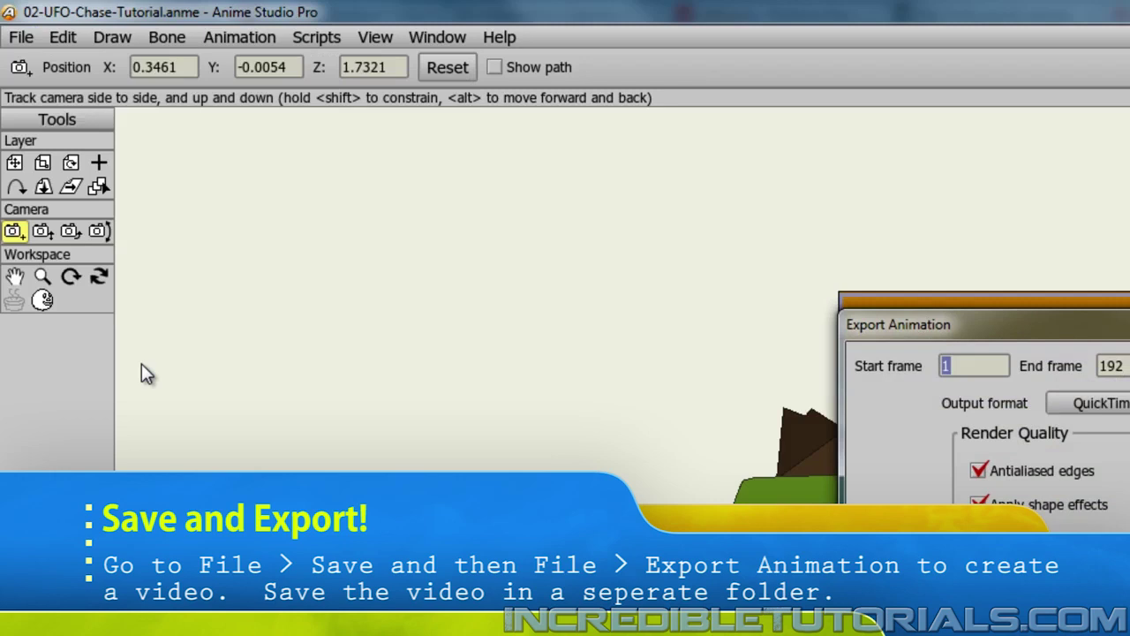